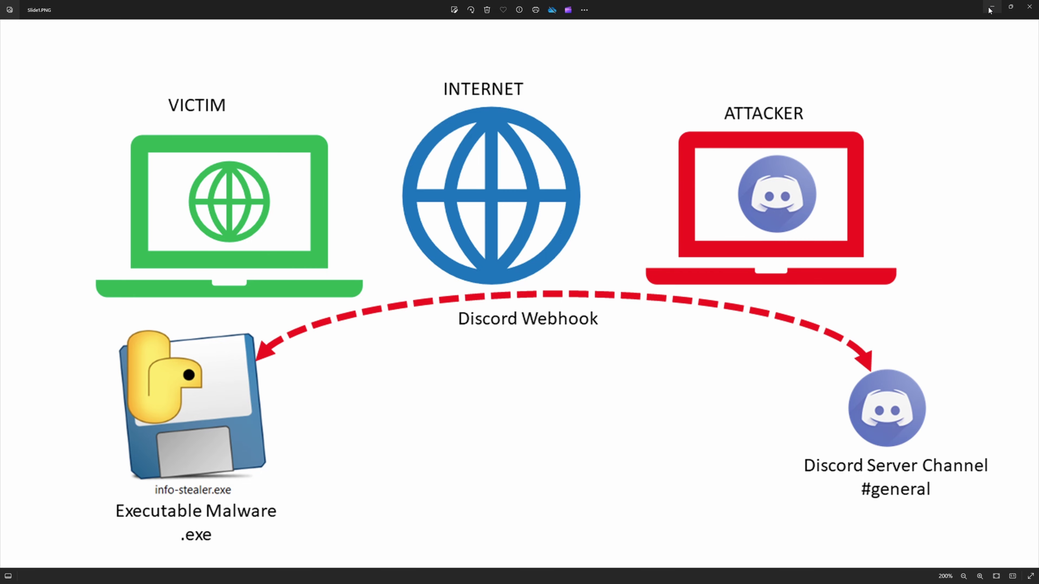
Minimize the slide to show both VMs side by side, then refresh the Flare-VM desktop.
click(991, 6)
right_click(679, 177)
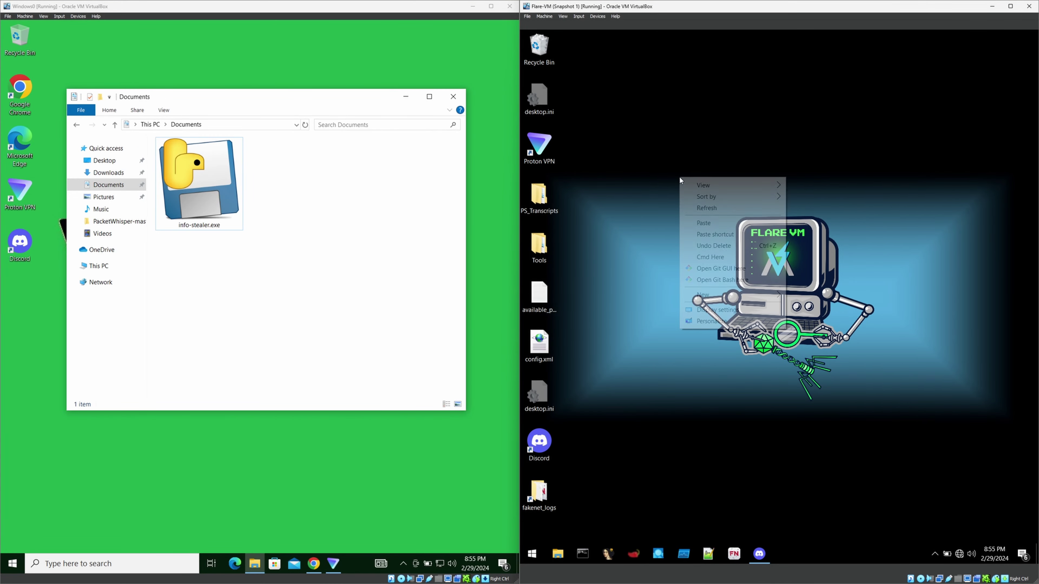
click(701, 211)
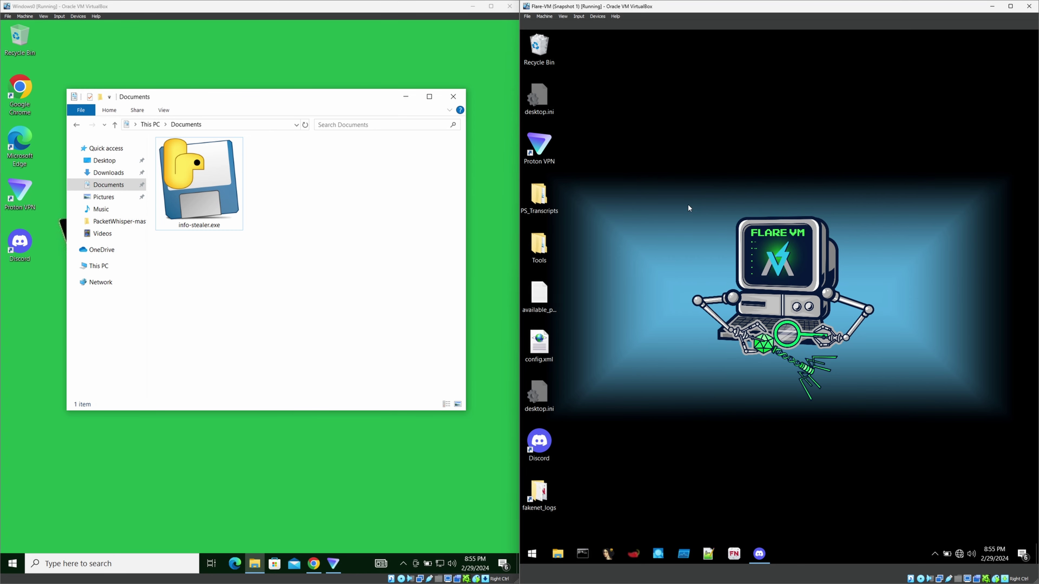
Restore Discord on Flare-VM showing the server's empty #general channel, and move it lower right.
click(759, 554)
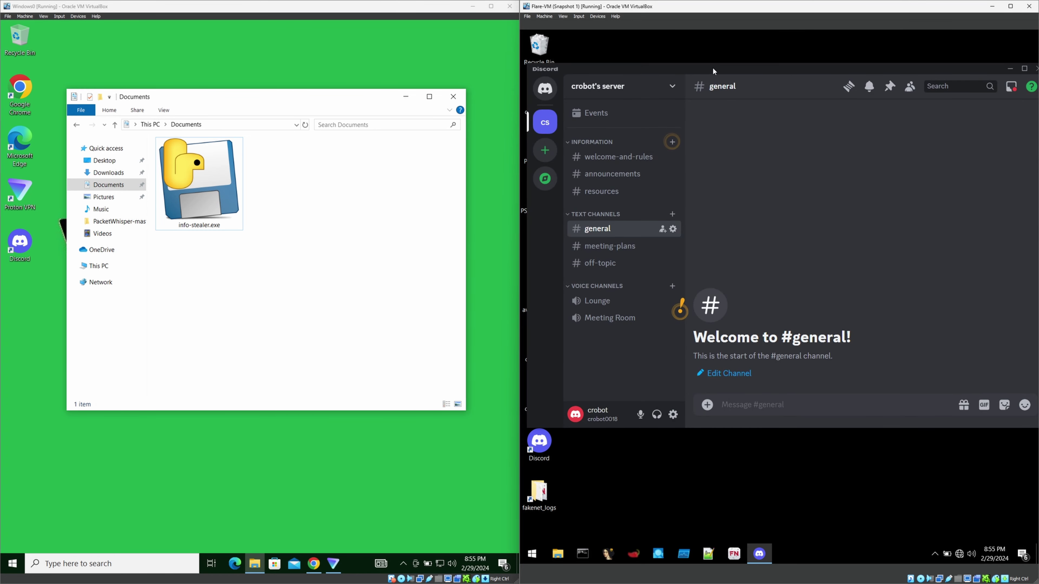
drag(721, 74, 730, 75)
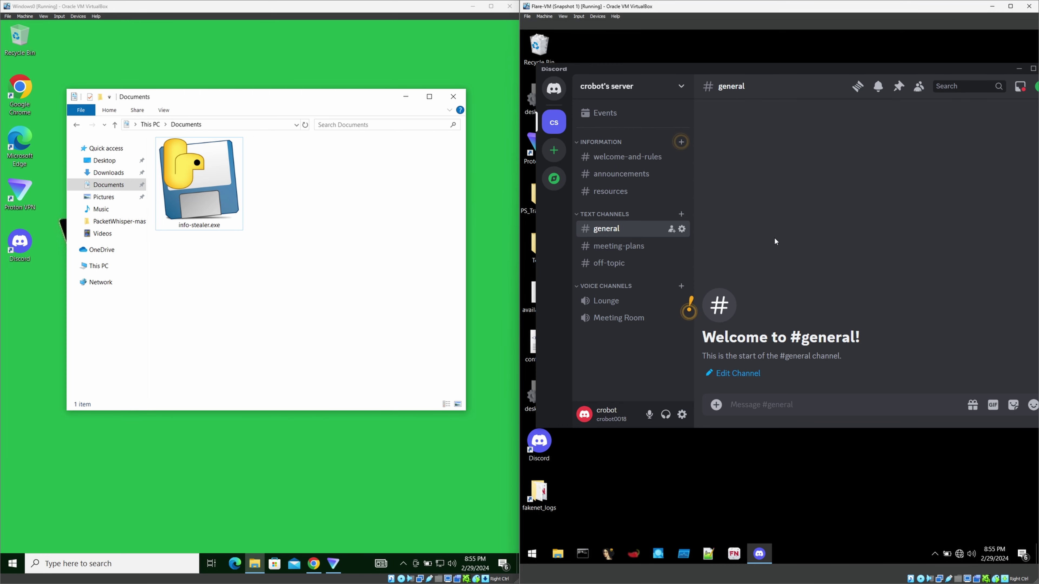
drag(756, 69, 855, 92)
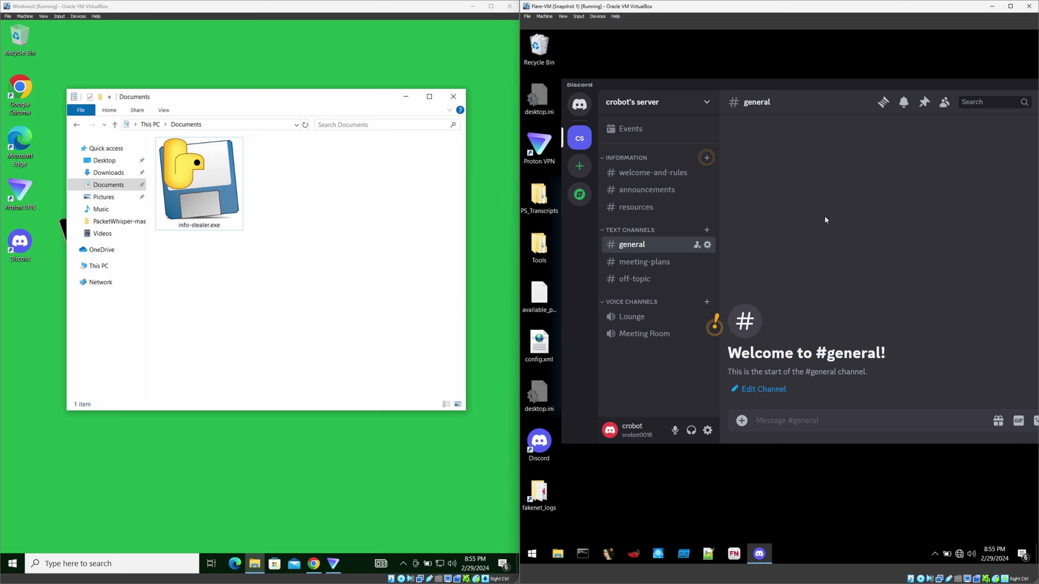
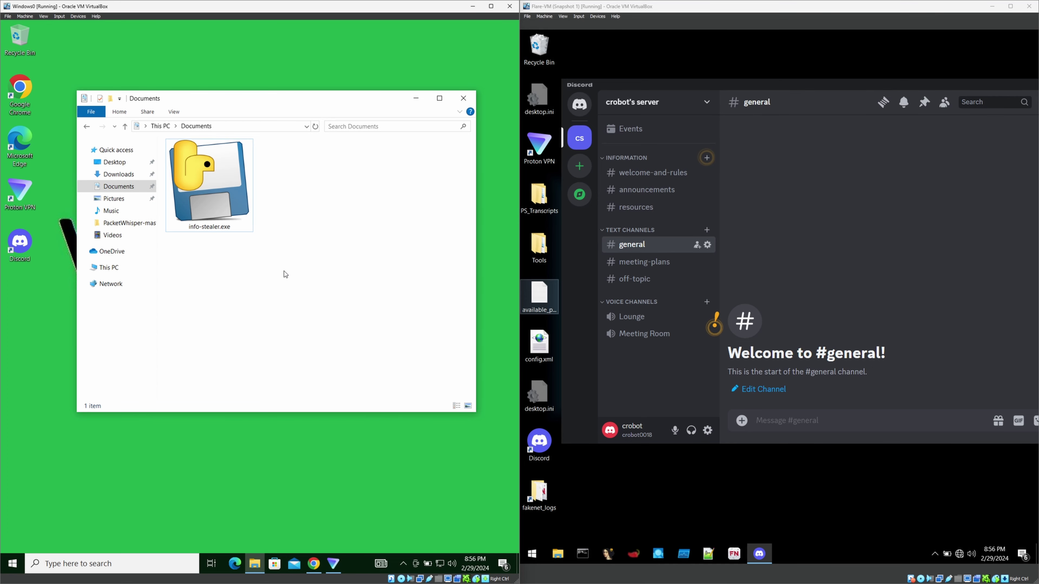
Open Server Settings from the server name menu.
click(663, 106)
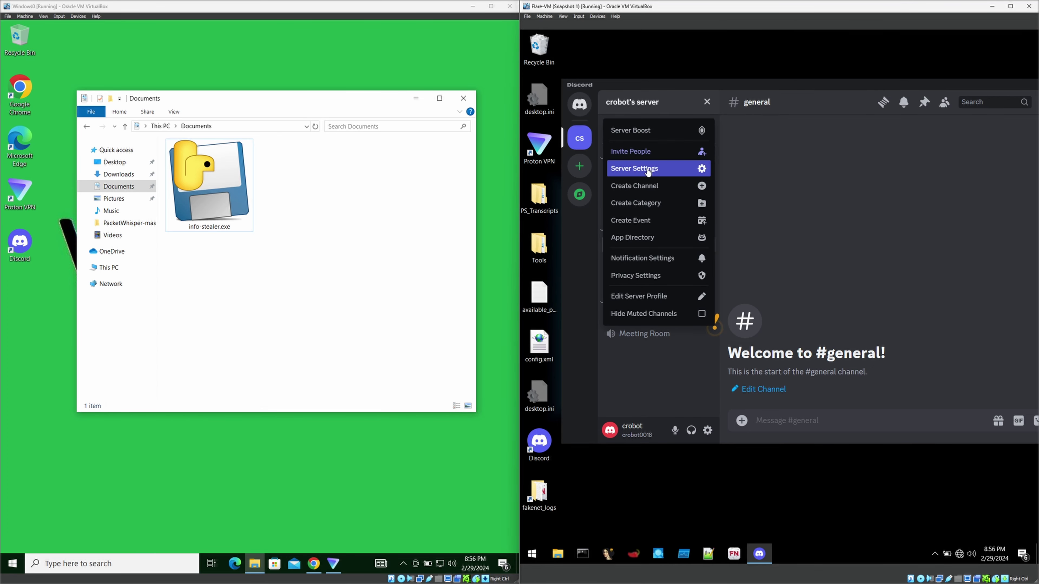
click(651, 167)
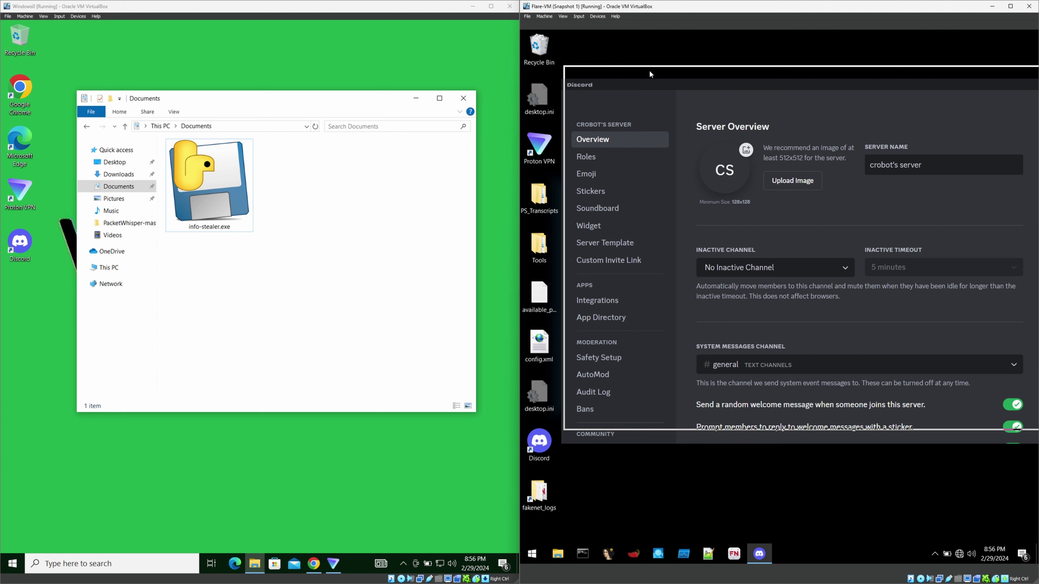
drag(641, 85, 642, 71)
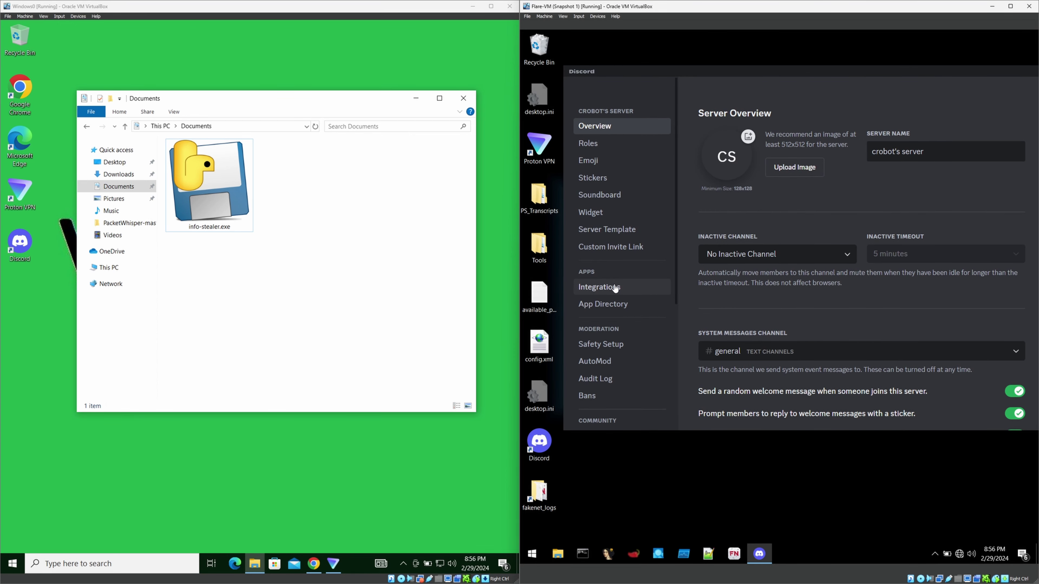
Under Integrations > Webhooks, expand the Spidey Bot webhook posting to #general.
click(616, 287)
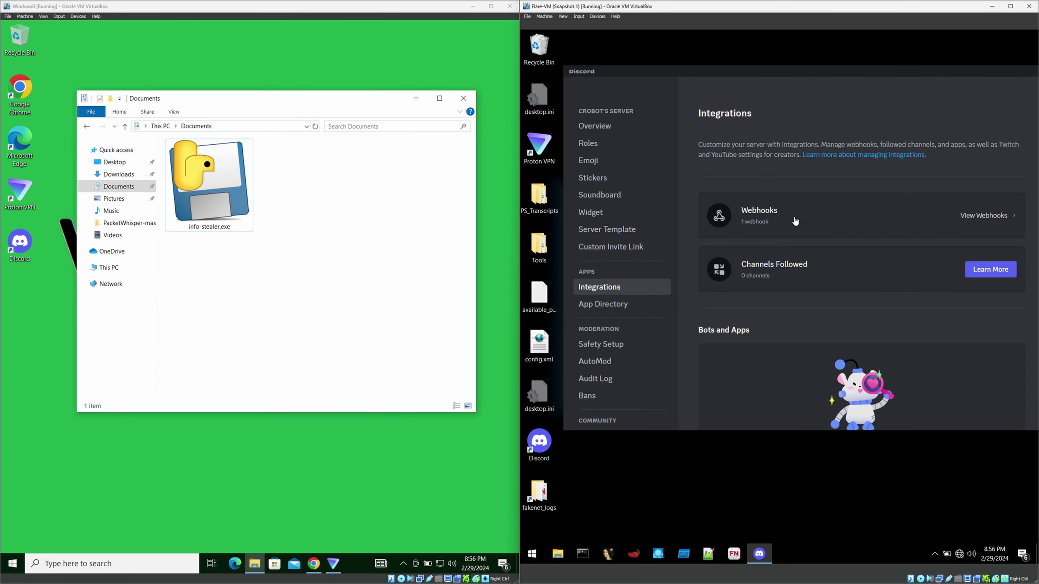
click(795, 221)
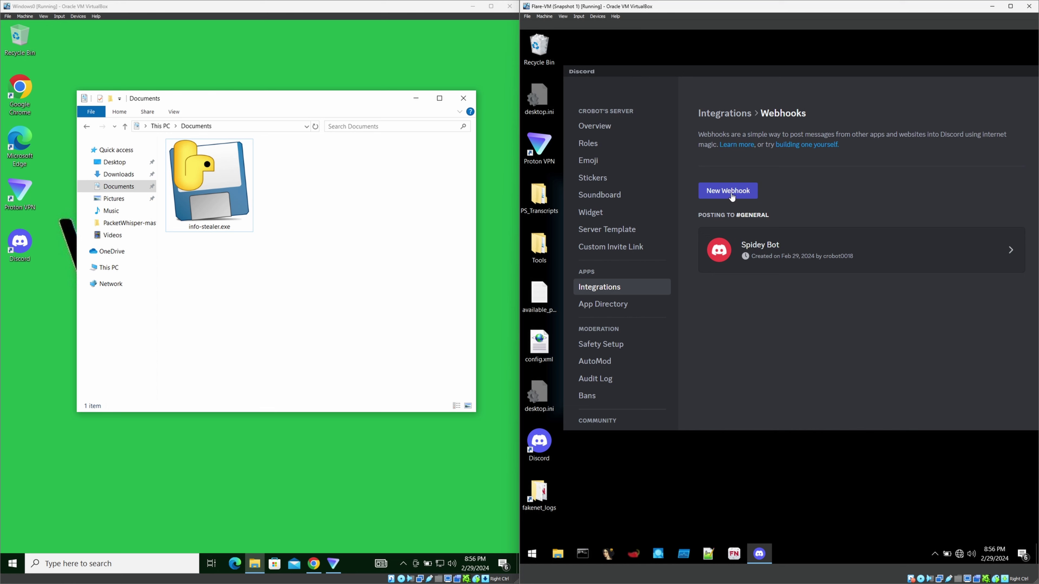
click(794, 263)
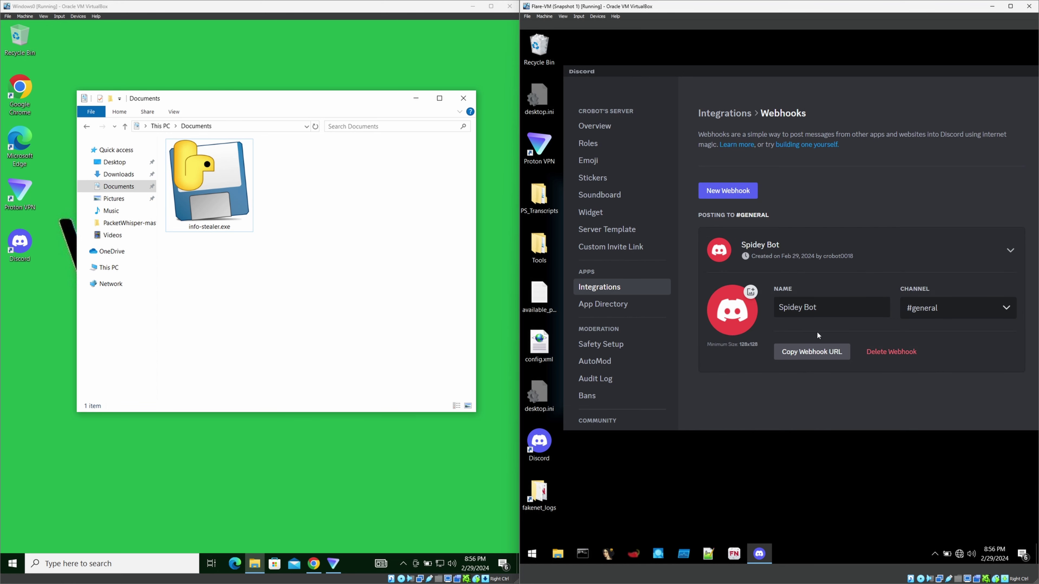
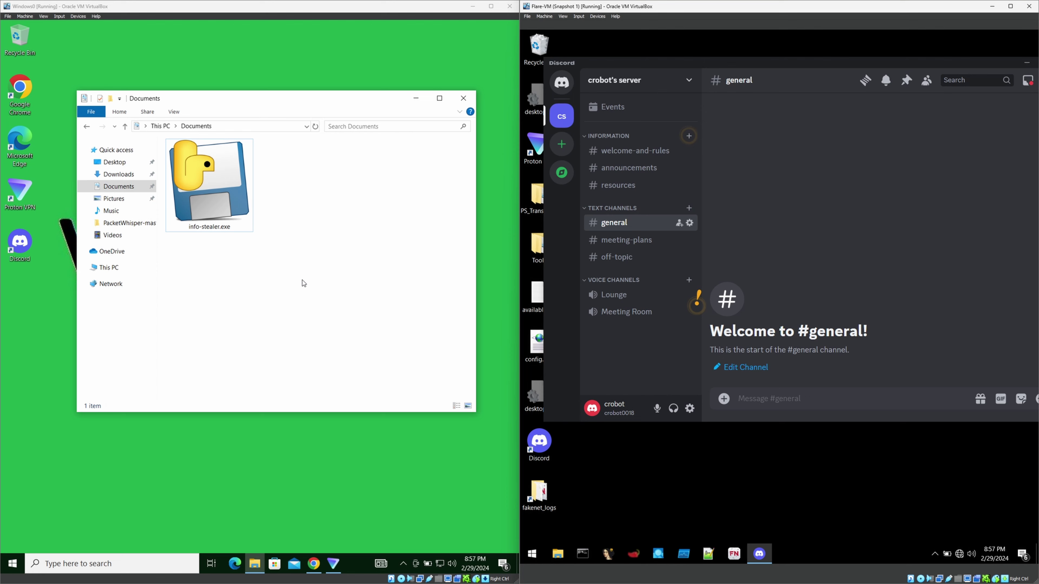
drag(285, 99, 279, 119)
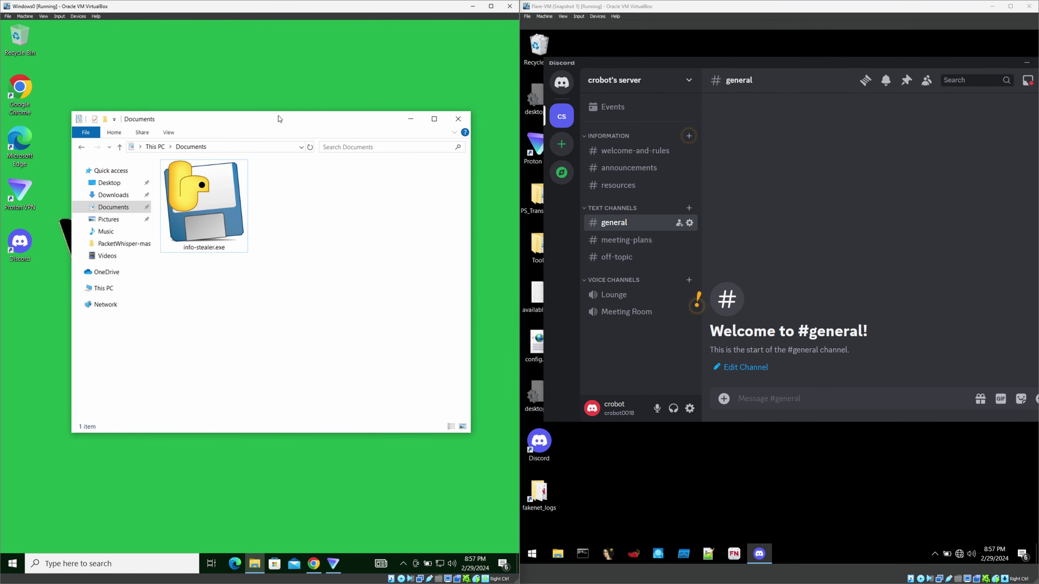
click(228, 206)
click(228, 207)
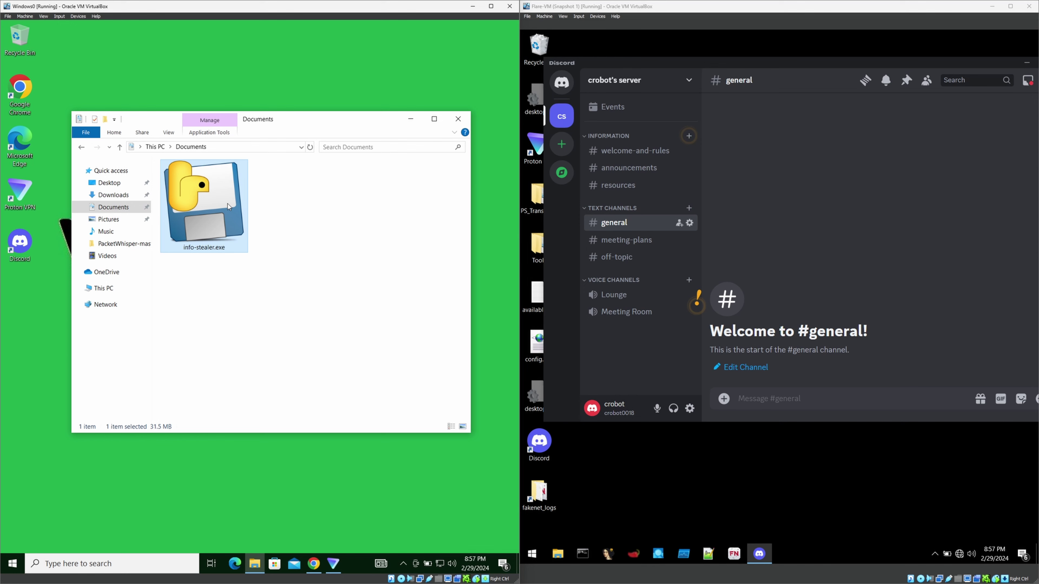
click(297, 233)
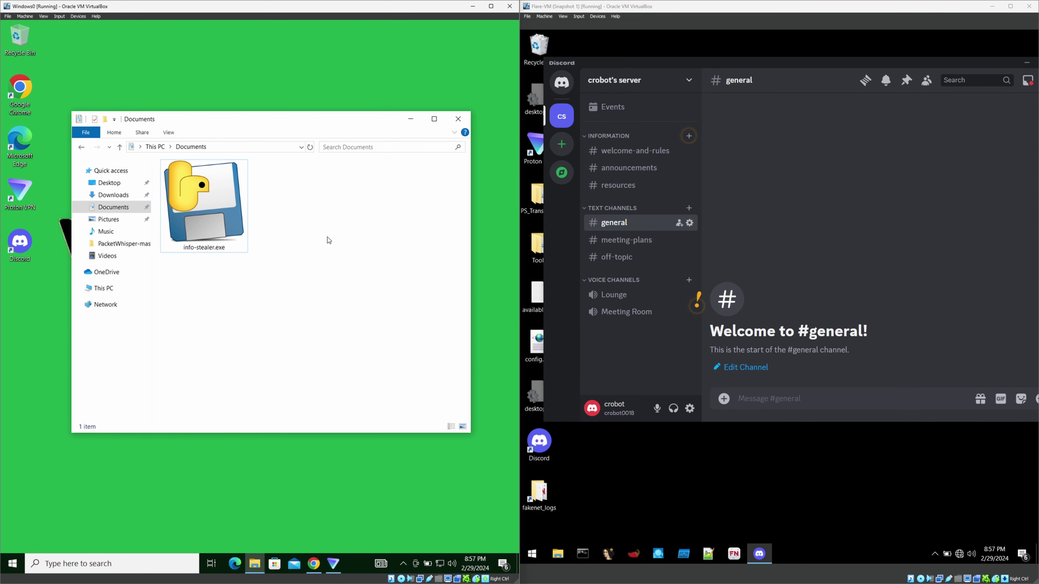
click(814, 401)
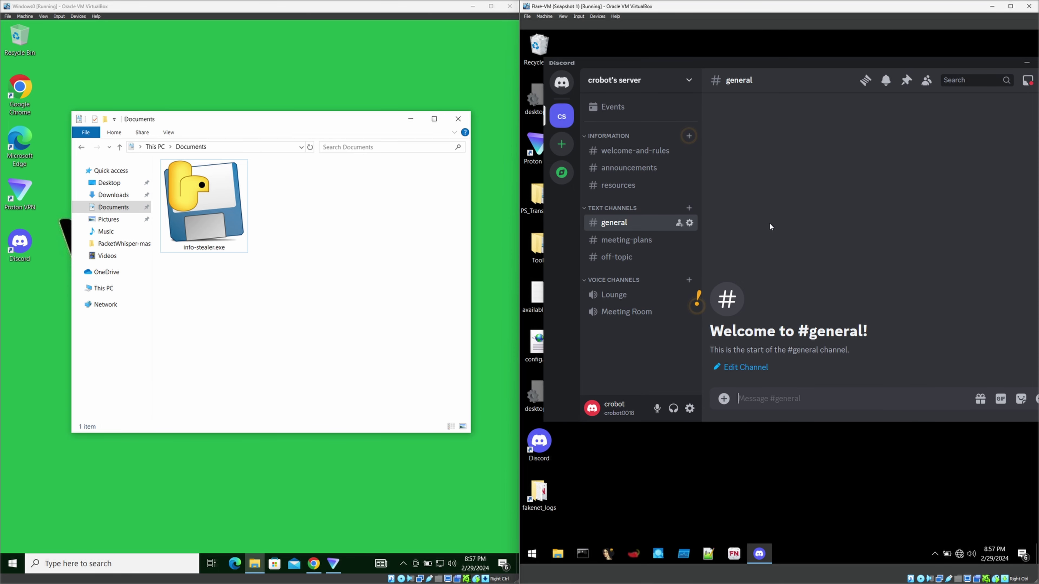
Bring Chrome forward, dismiss the password manager timeout notice, and view today's browsing history.
click(314, 564)
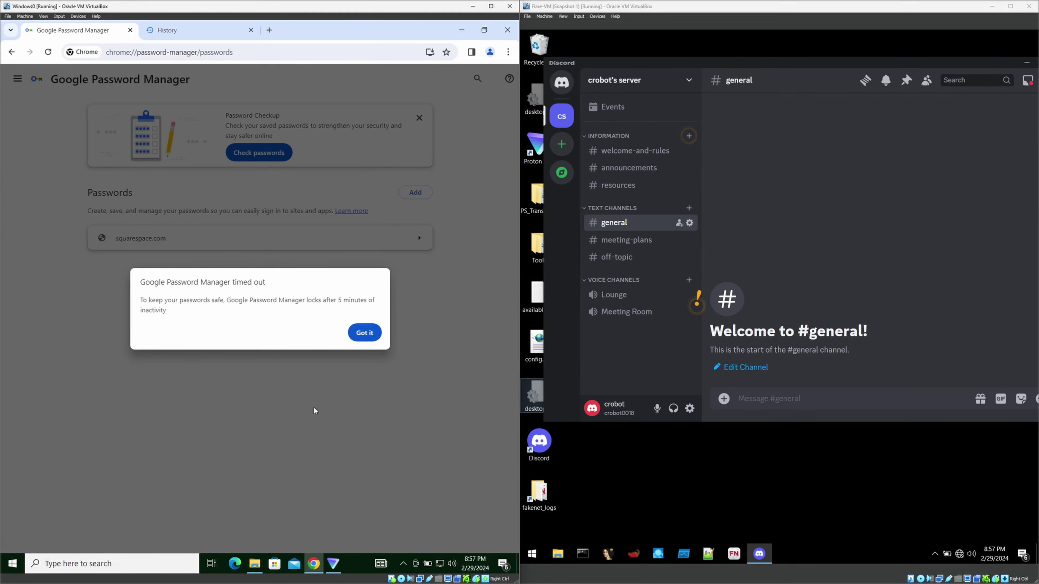
click(364, 332)
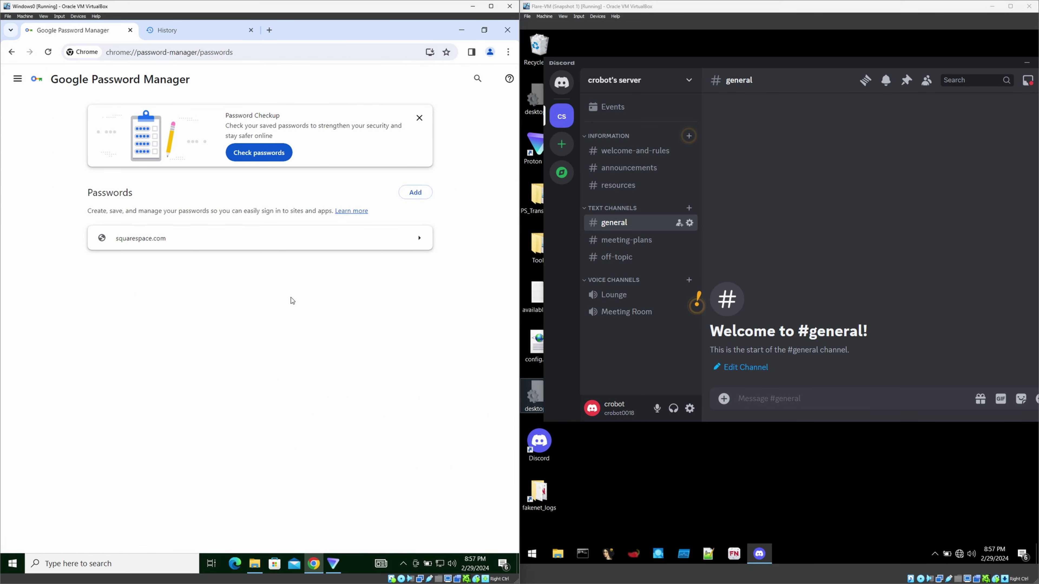
click(184, 30)
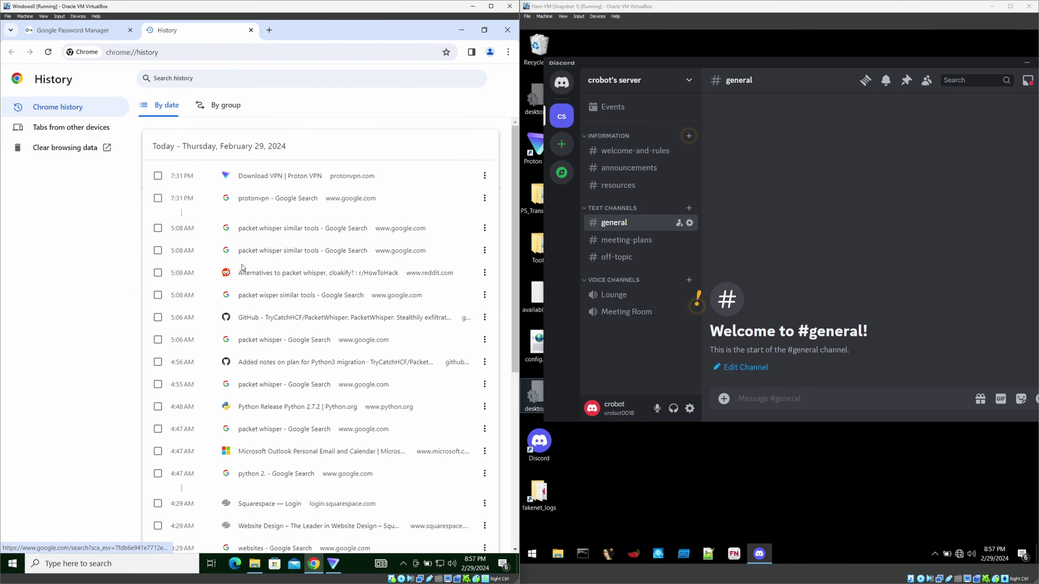
scroll(243, 270, down, 5)
scroll(246, 274, up, 5)
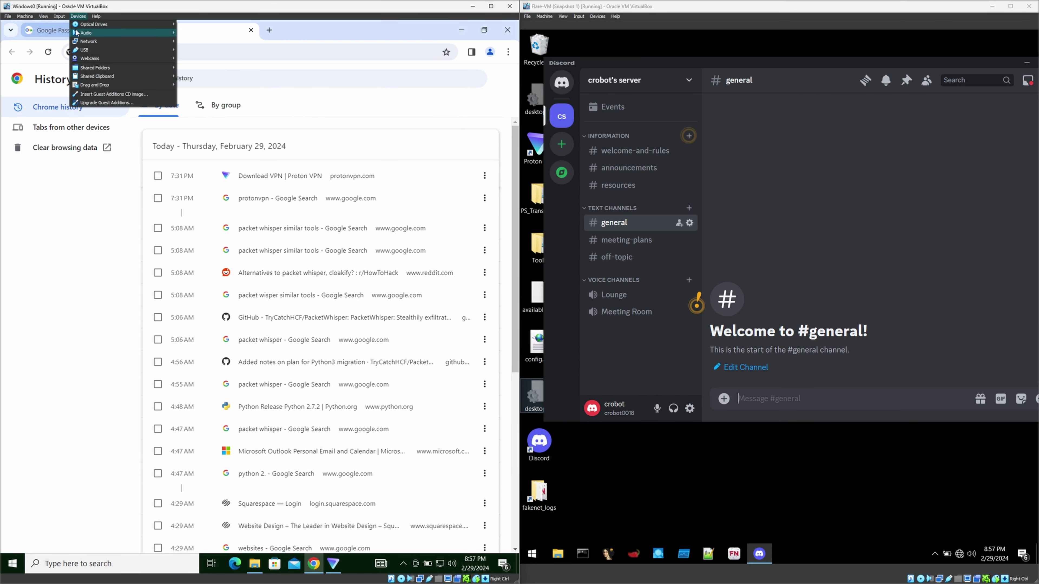
Unlock the saved squarespace.com login's details in Password Manager by entering the Windows password.
click(50, 36)
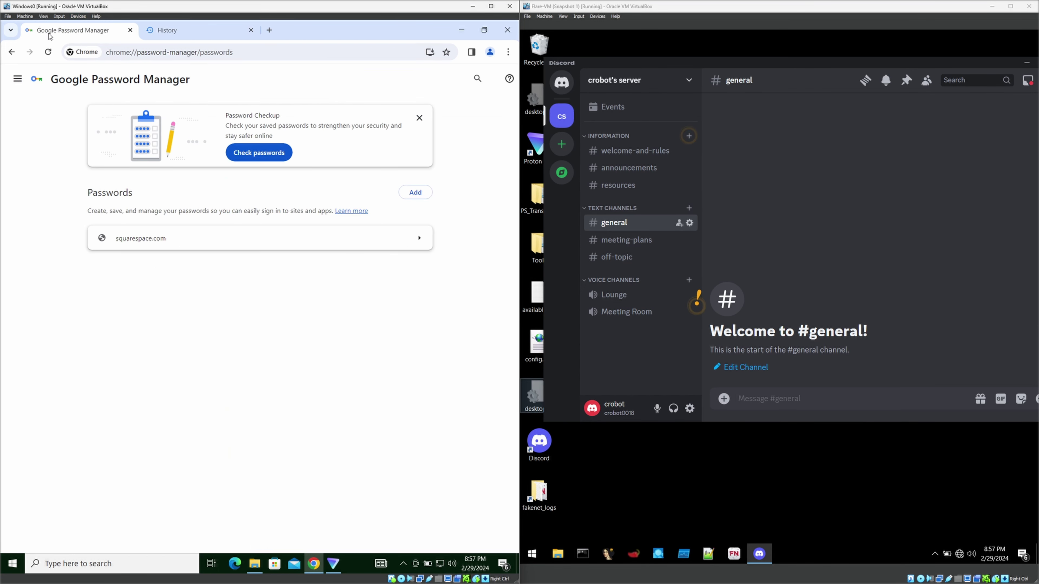
click(227, 246)
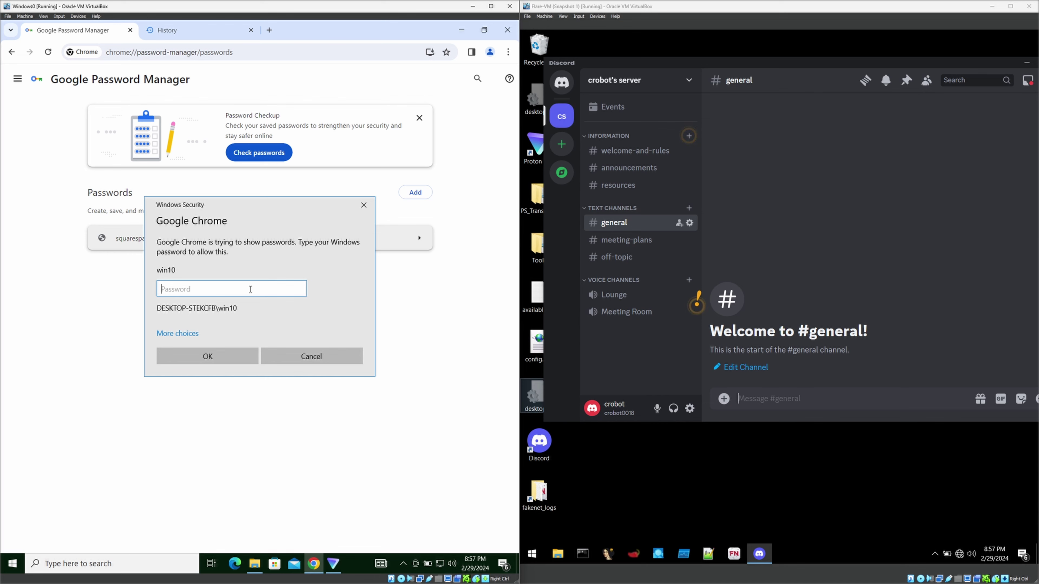
text(win10)
key(Return)
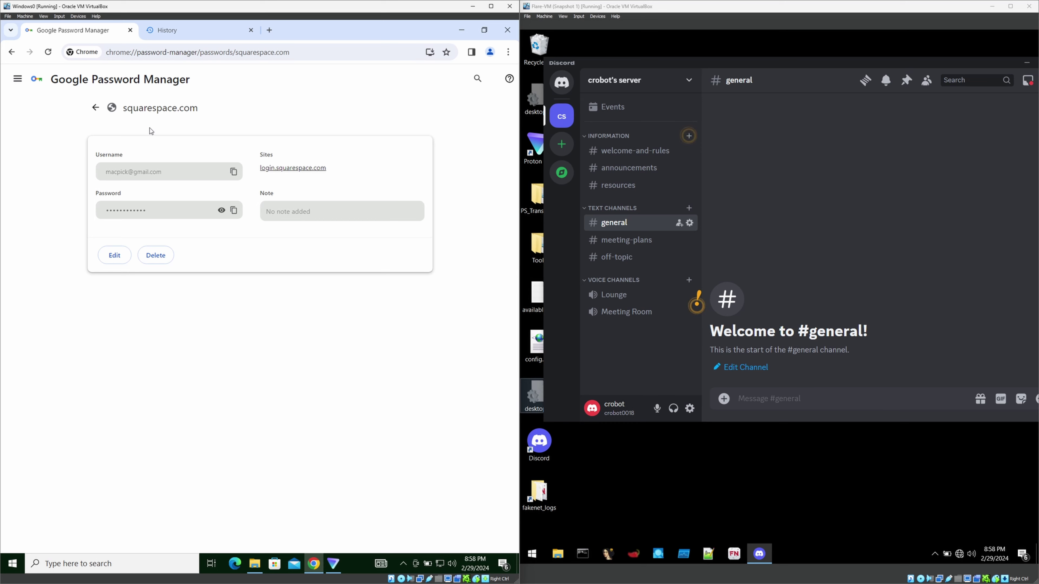
click(768, 397)
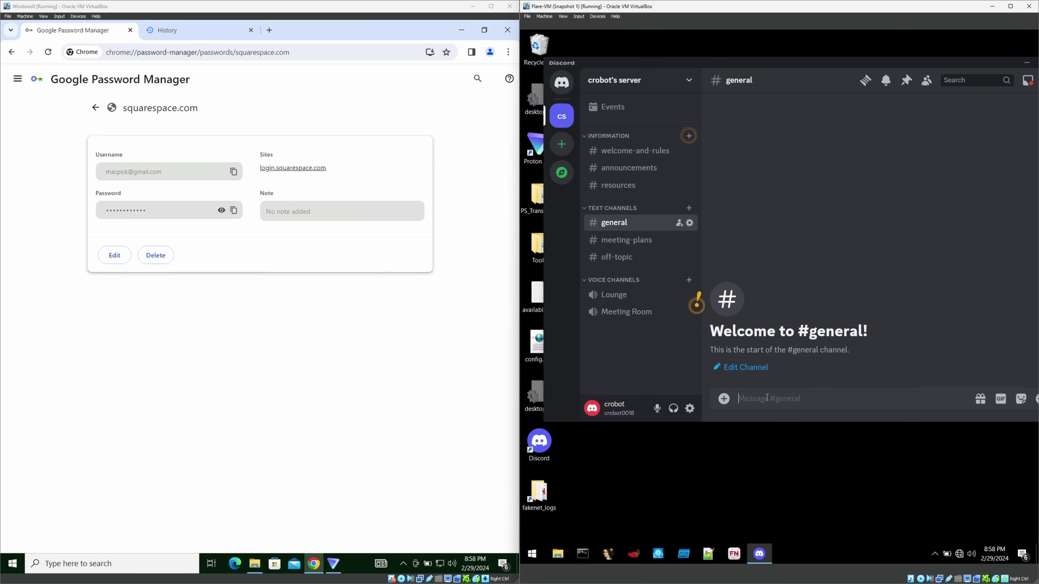
Minimize Chrome, raise the Documents window slightly, and select the 31.5 MB info-stealer.exe.
click(457, 34)
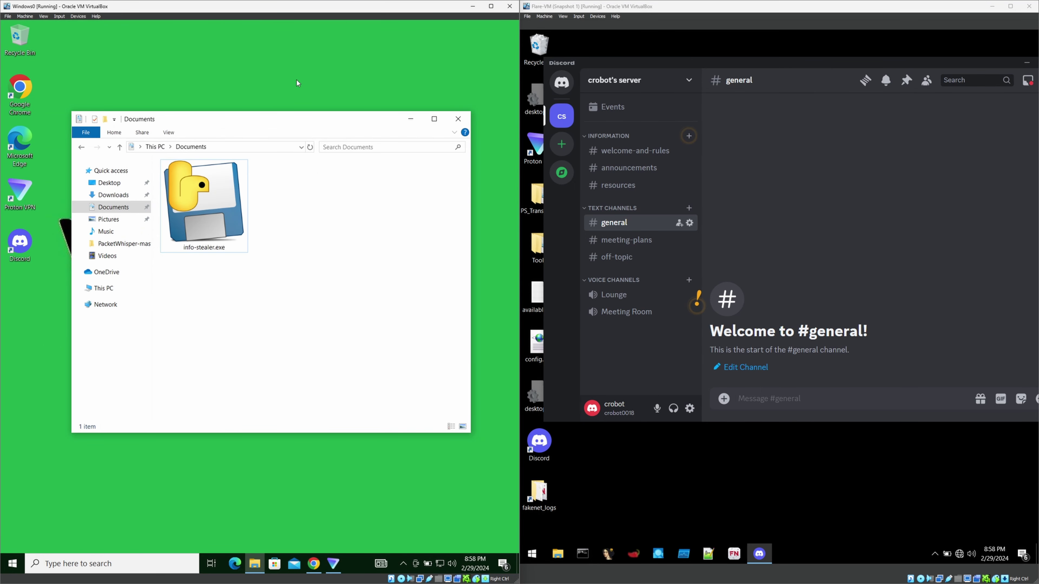
drag(318, 119, 321, 99)
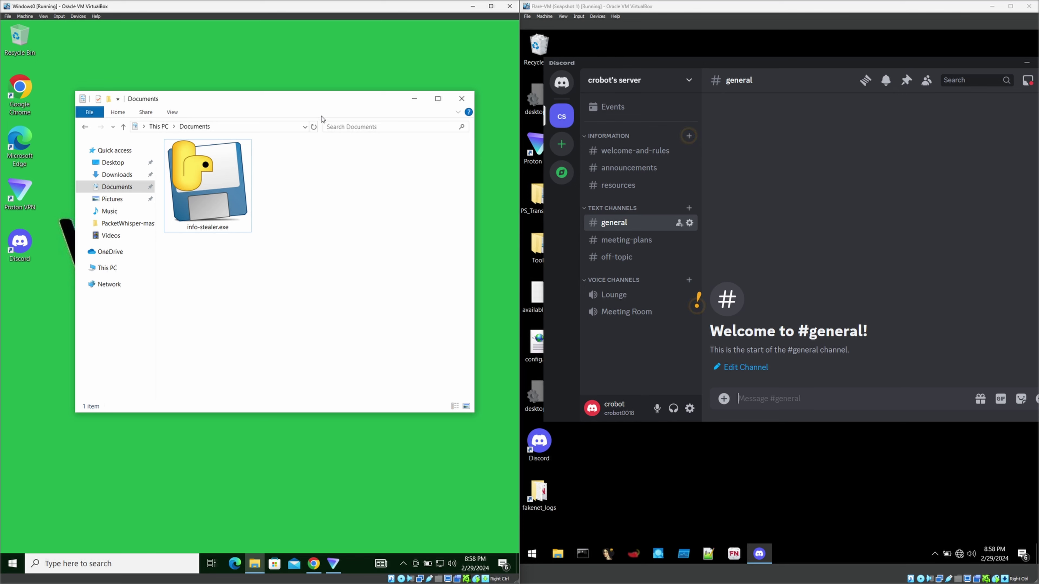
click(240, 205)
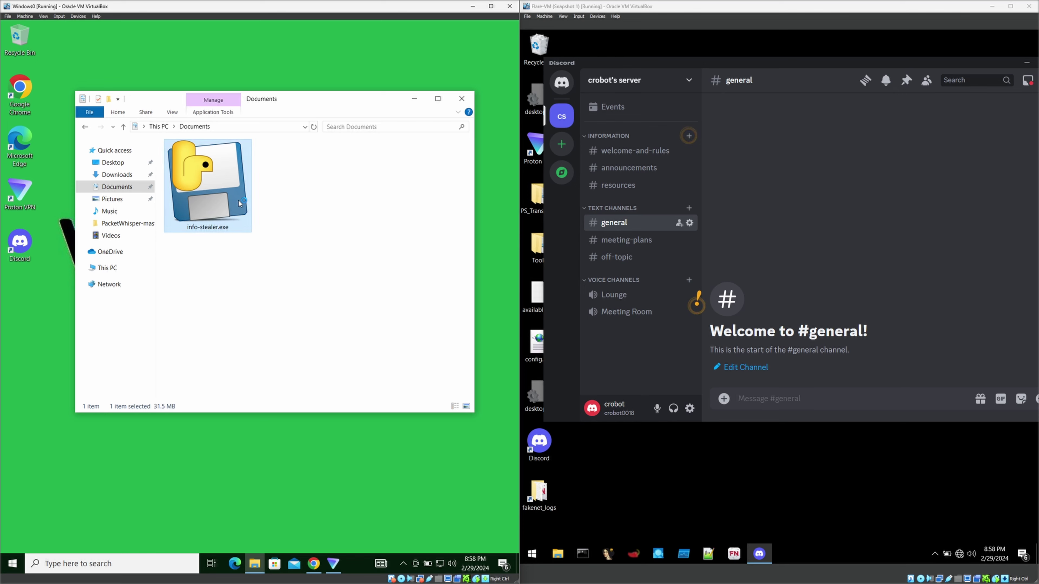
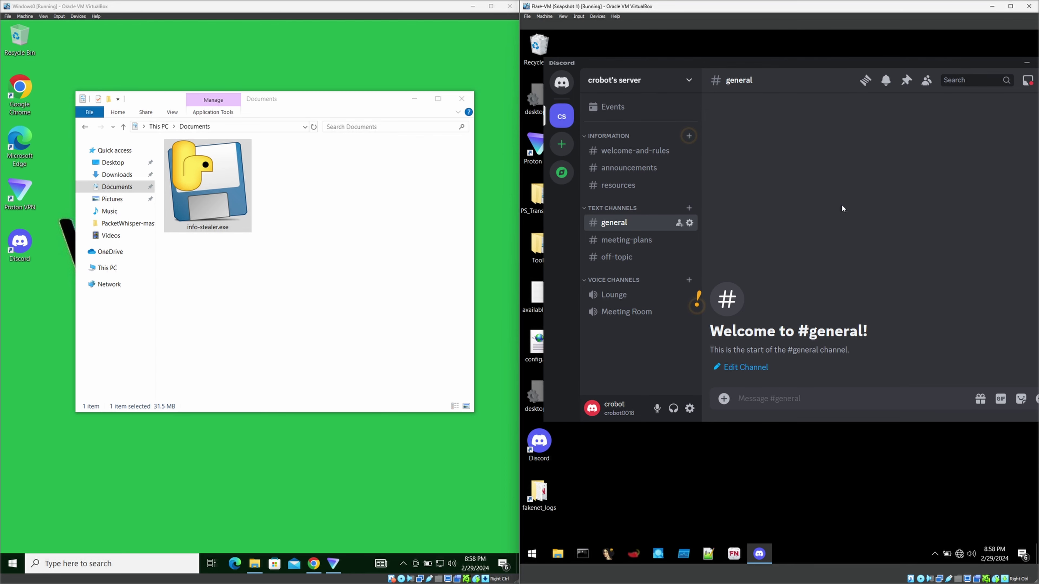
Focus and slightly reposition the Flare VM Discord window, then bring up the Windows VM desktop menu.
click(789, 63)
drag(789, 63, 787, 61)
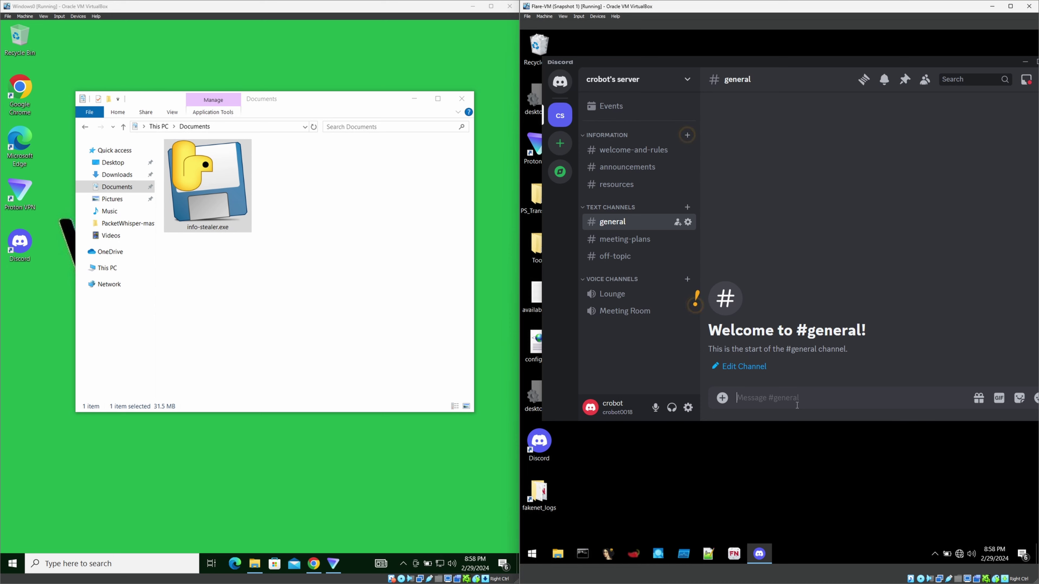
right_click(375, 494)
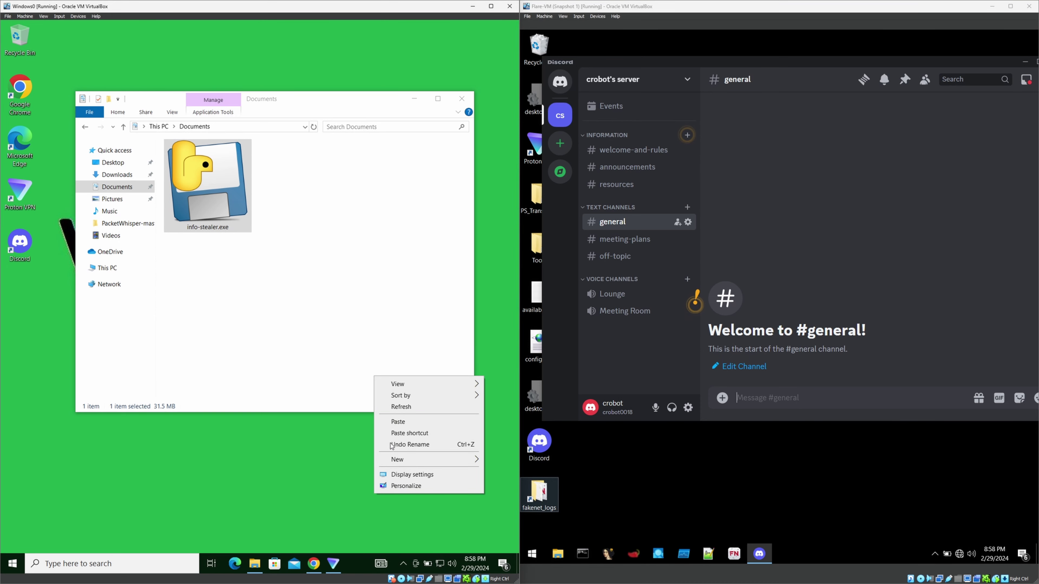
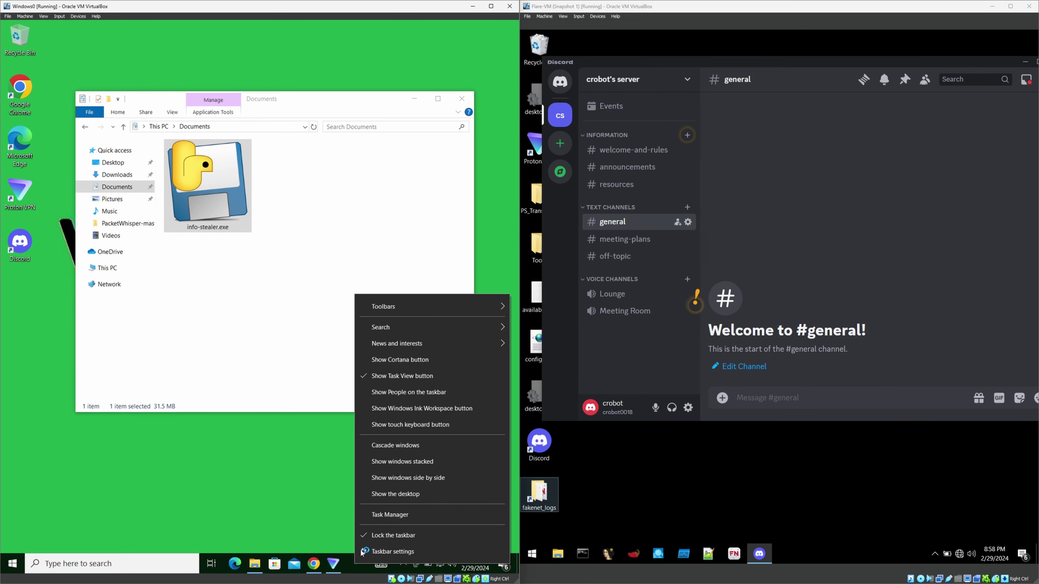
Locate info-stealer.exe in Task Manager's background processes, then minimize Task Manager to show Documents.
click(380, 519)
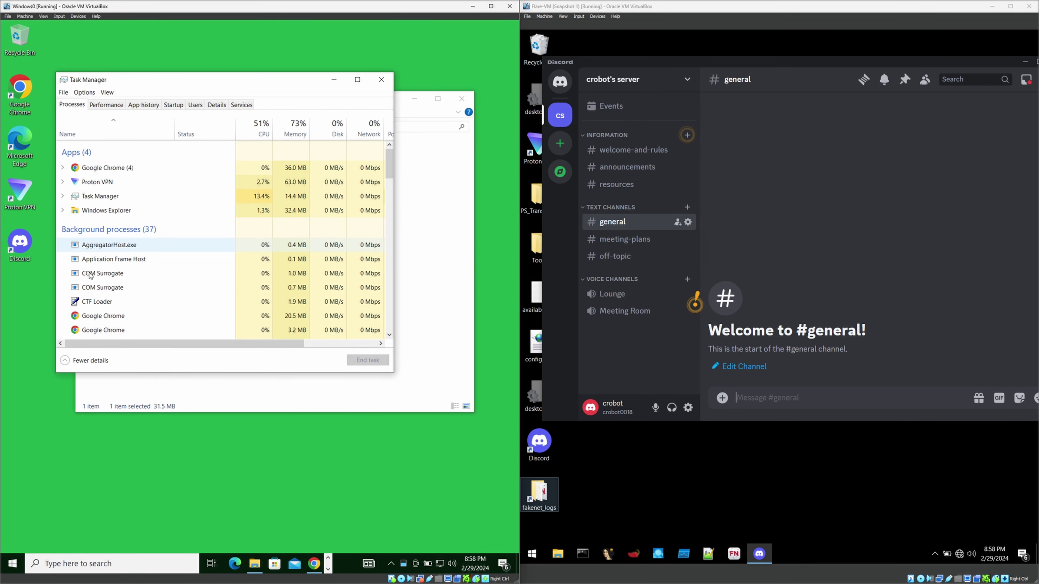
scroll(95, 305, down, 2)
click(102, 329)
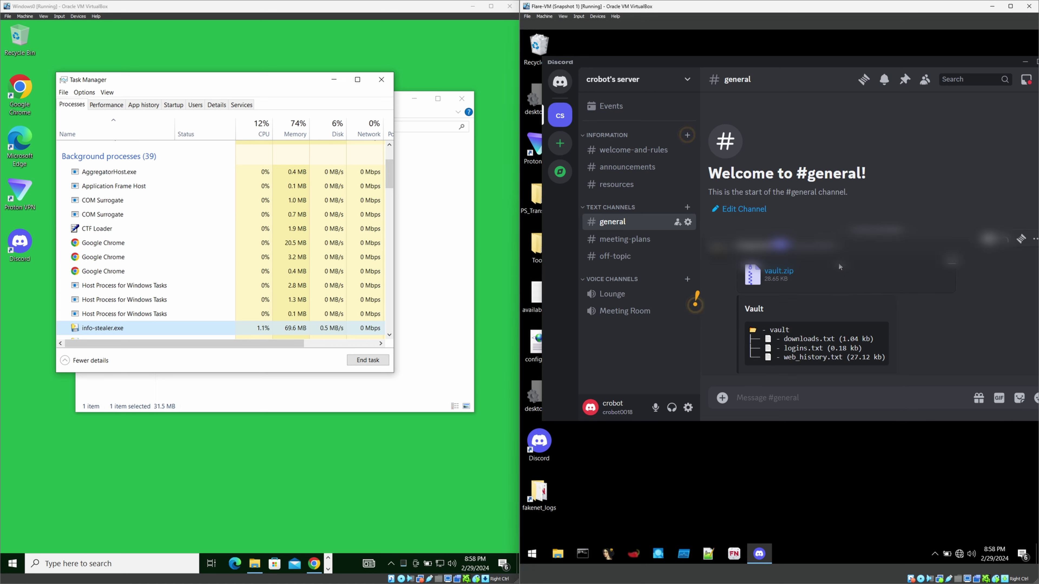
click(334, 79)
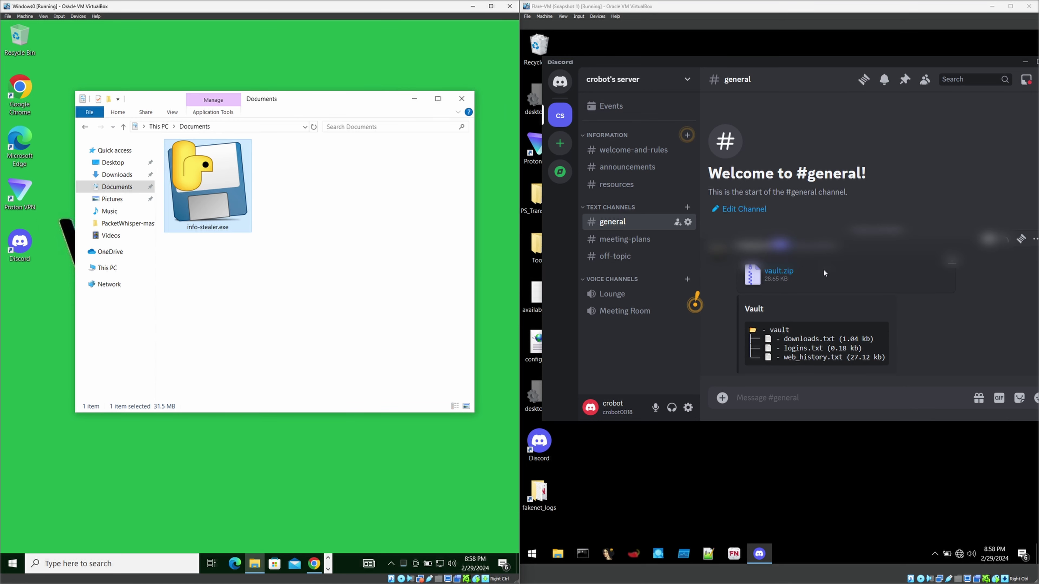
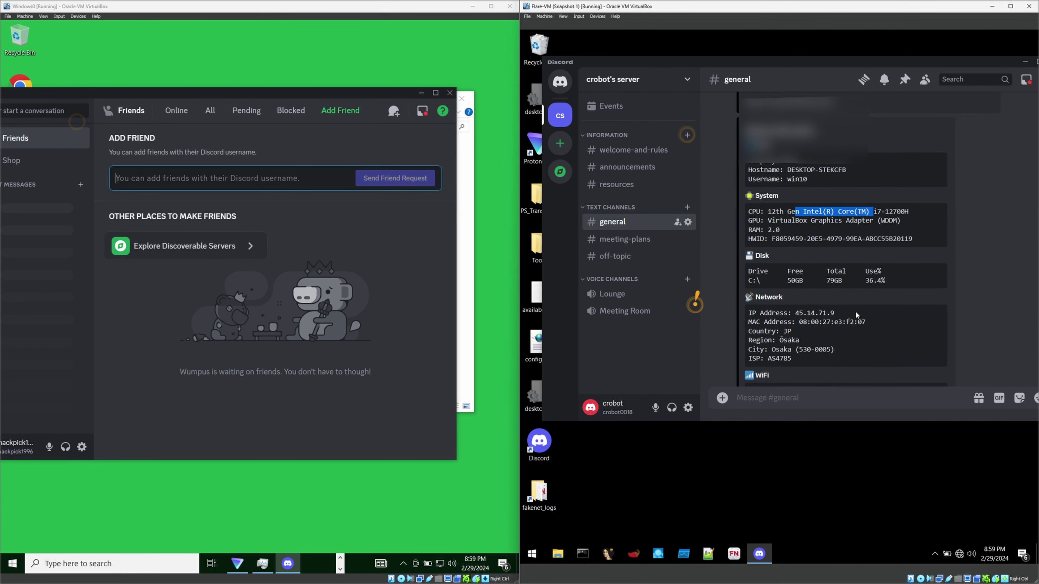
scroll(858, 303, up, 5)
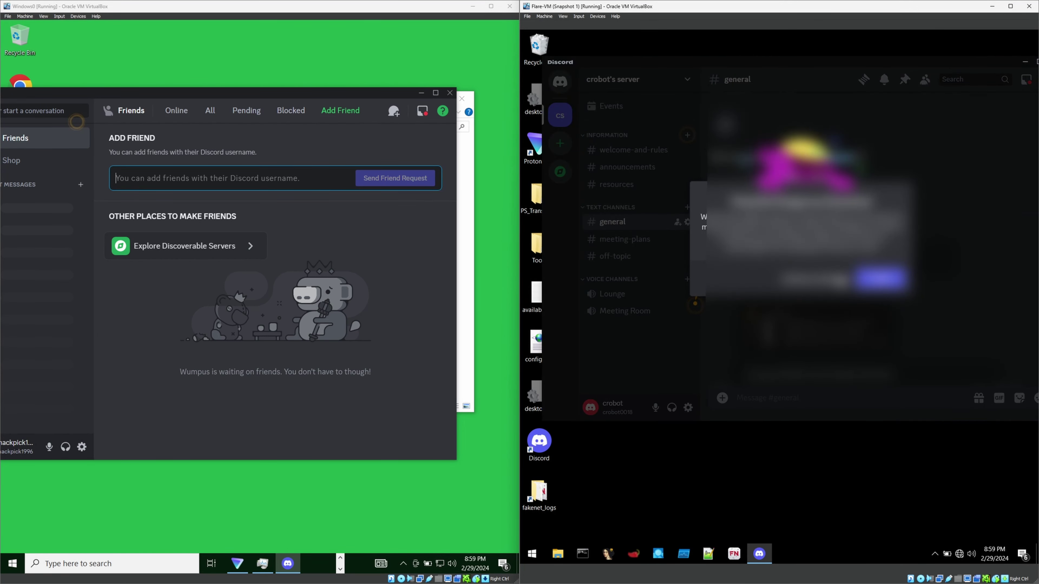
Save vault (3).zip to the desktop and extract it into a vault (3) folder.
drag(623, 113, 650, 163)
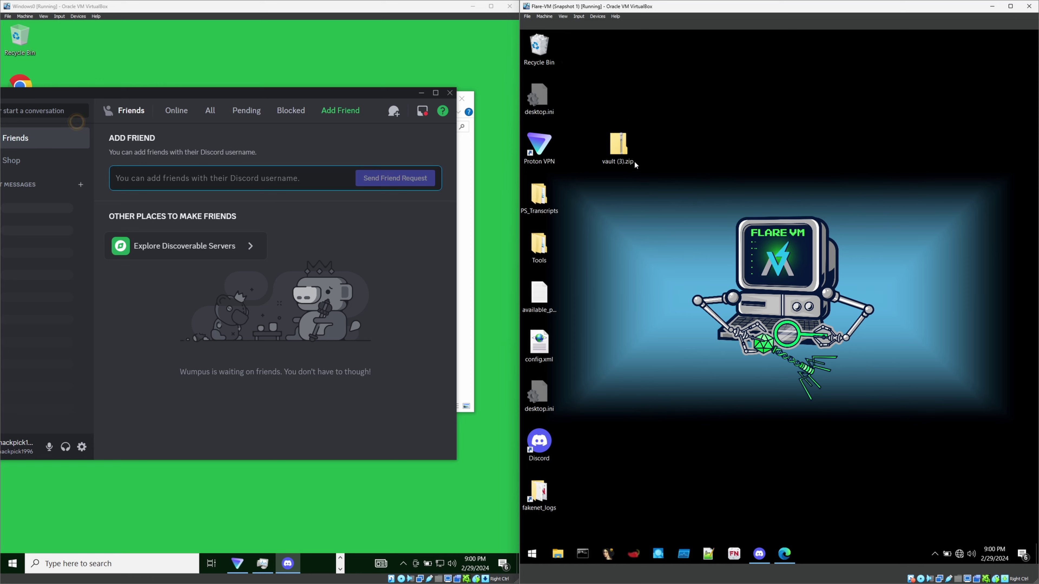
right_click(617, 149)
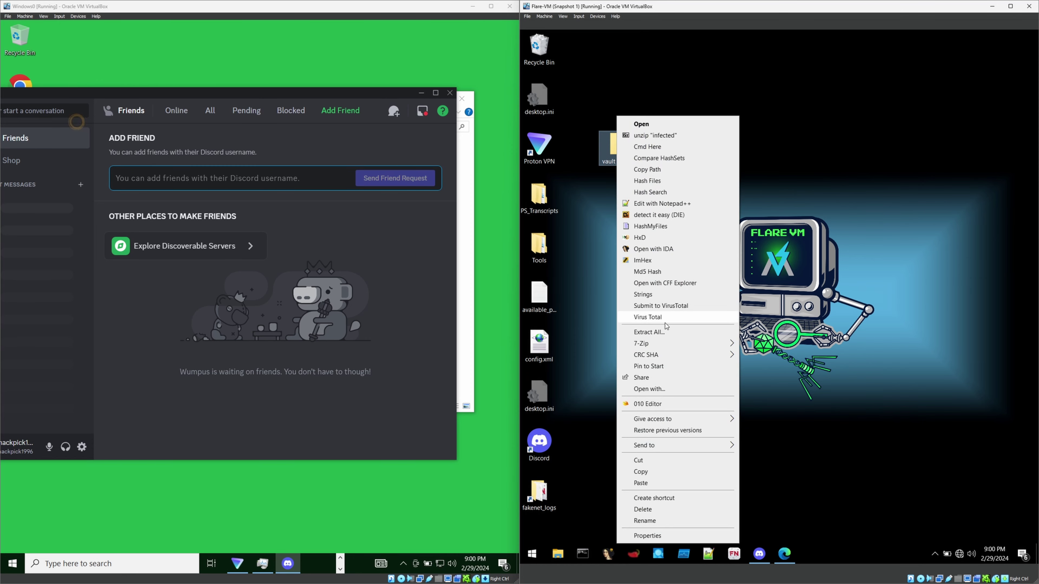
click(664, 332)
click(867, 386)
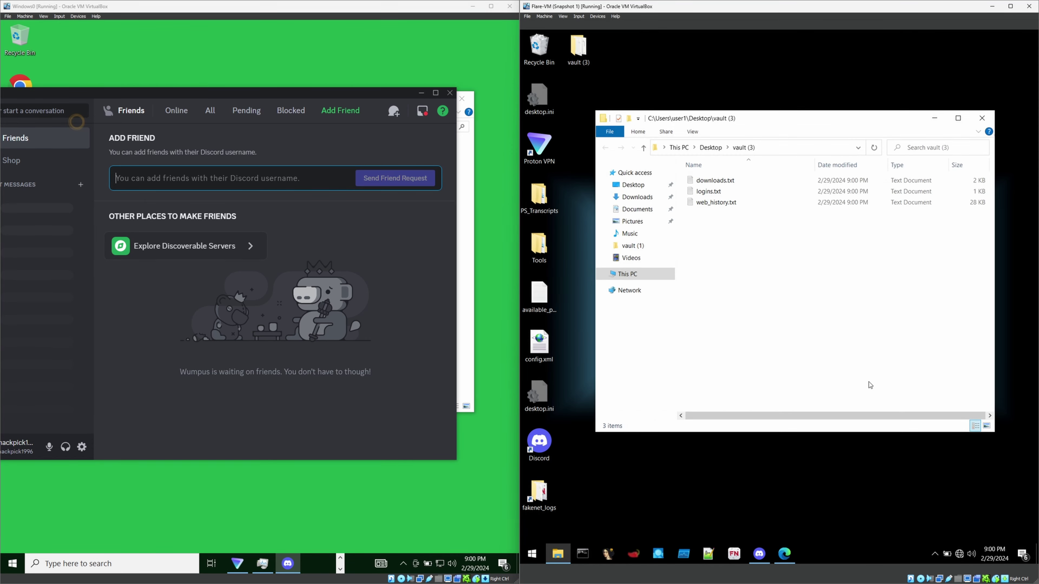
Review downloads.txt entries (python-272 URL, ProtonVPN installer, discord.com, DiscordSetup (1).exe), then minimize Notepad.
double_click(721, 181)
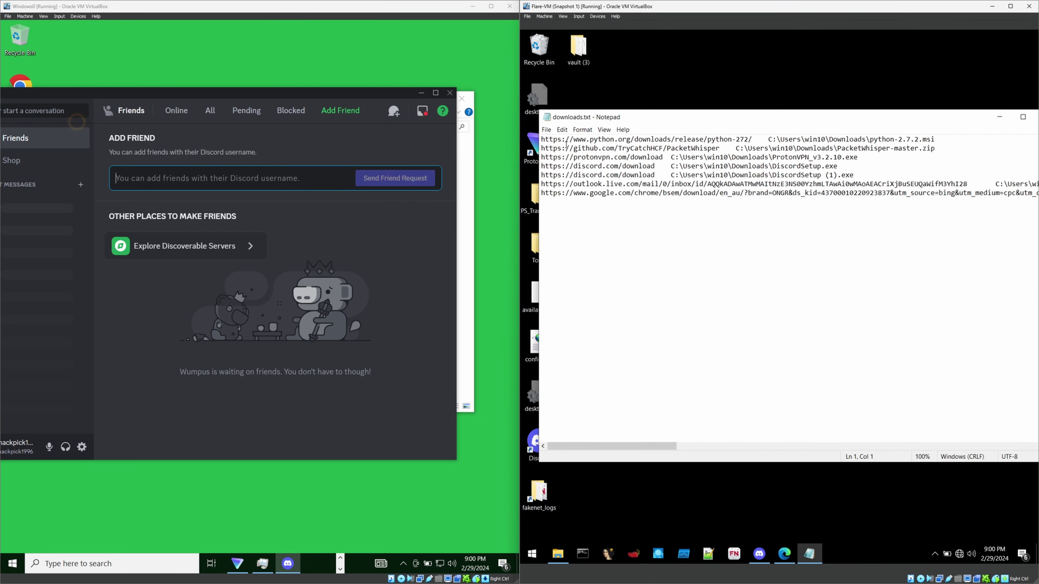
mouse_move(542, 140)
mouse_down()
mouse_move(940, 146)
mouse_move(542, 150)
mouse_up()
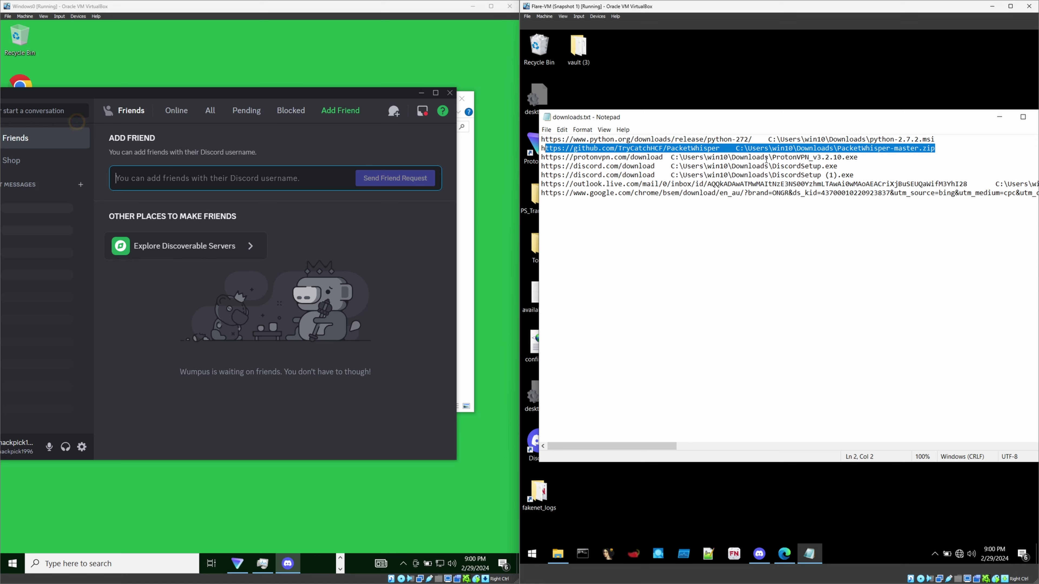
drag(857, 157, 541, 165)
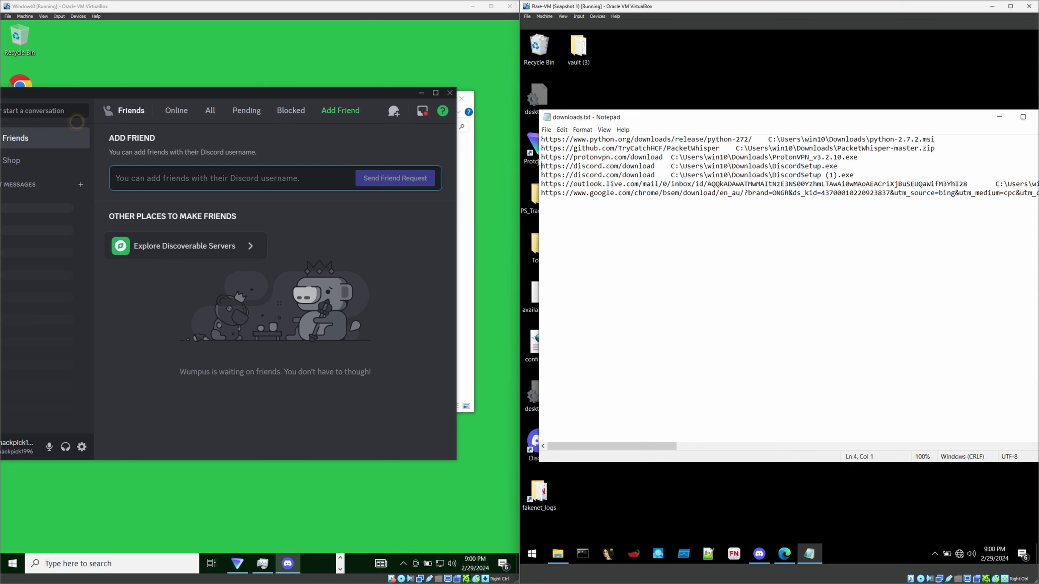
drag(838, 166, 553, 166)
drag(859, 175, 743, 175)
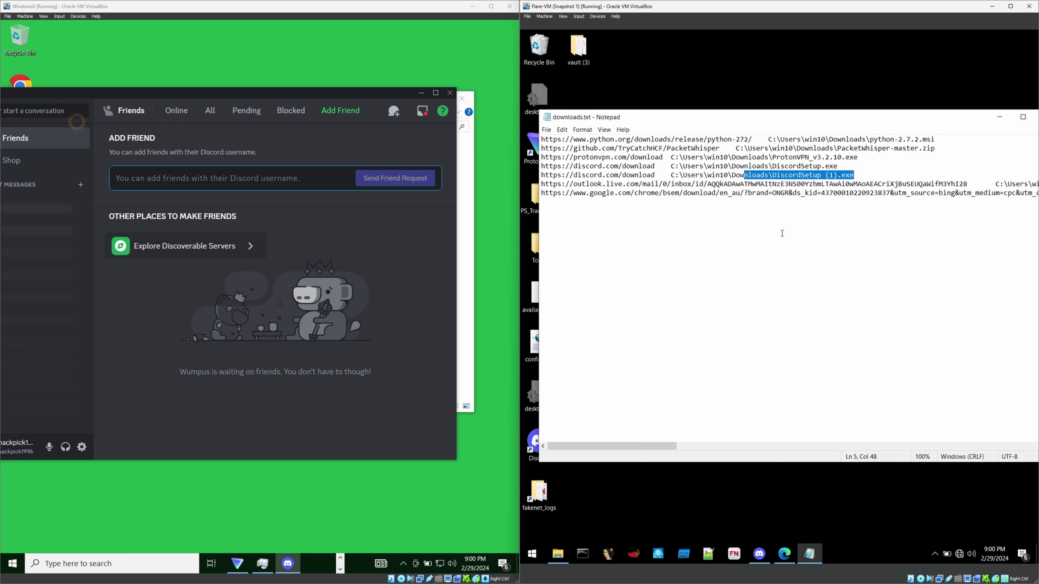
click(993, 119)
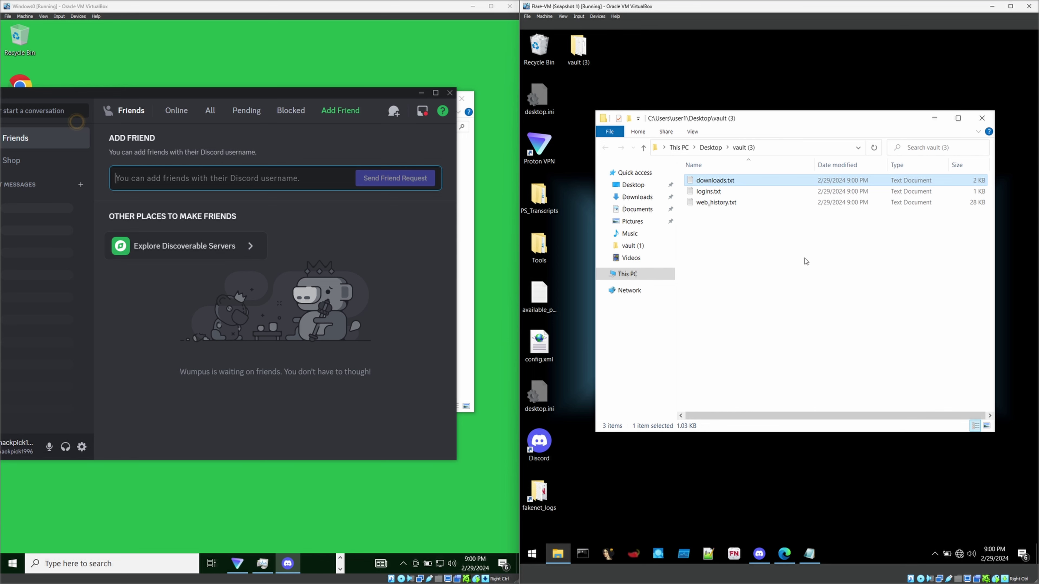
Clear the file selection in the vault (3) folder, ready to open logins.txt.
click(763, 234)
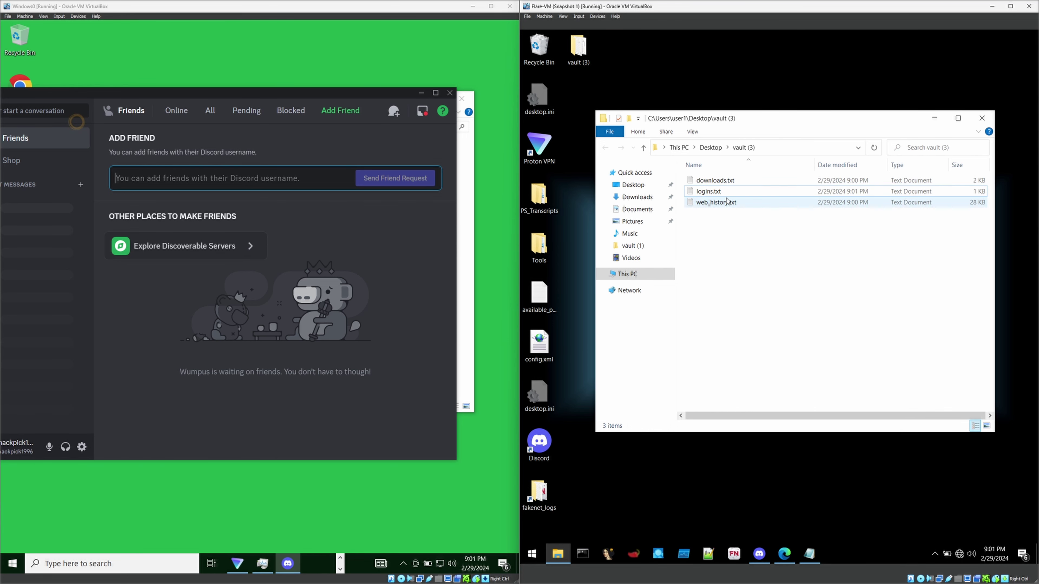
mouse_move(721, 195)
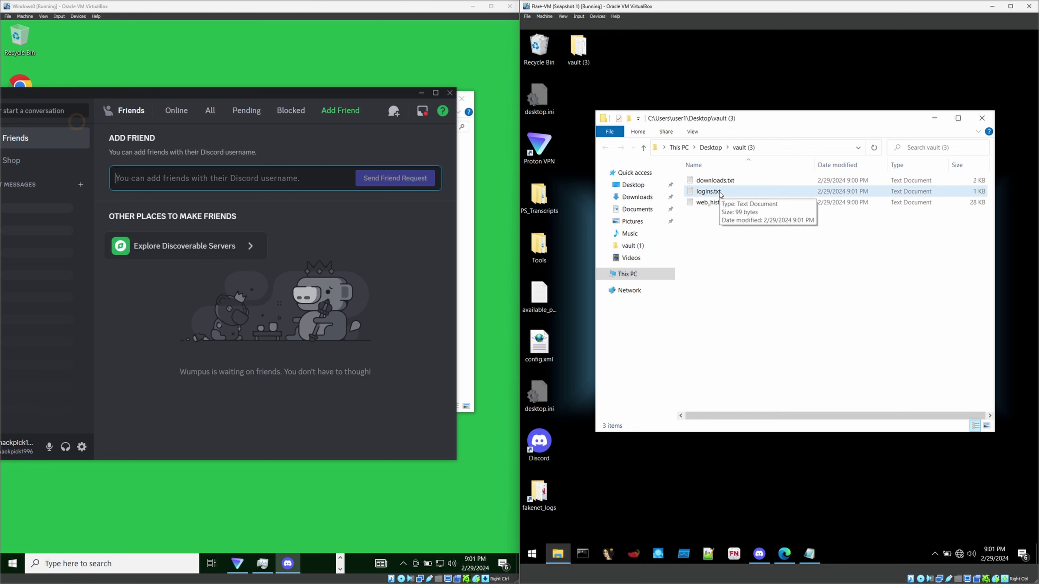
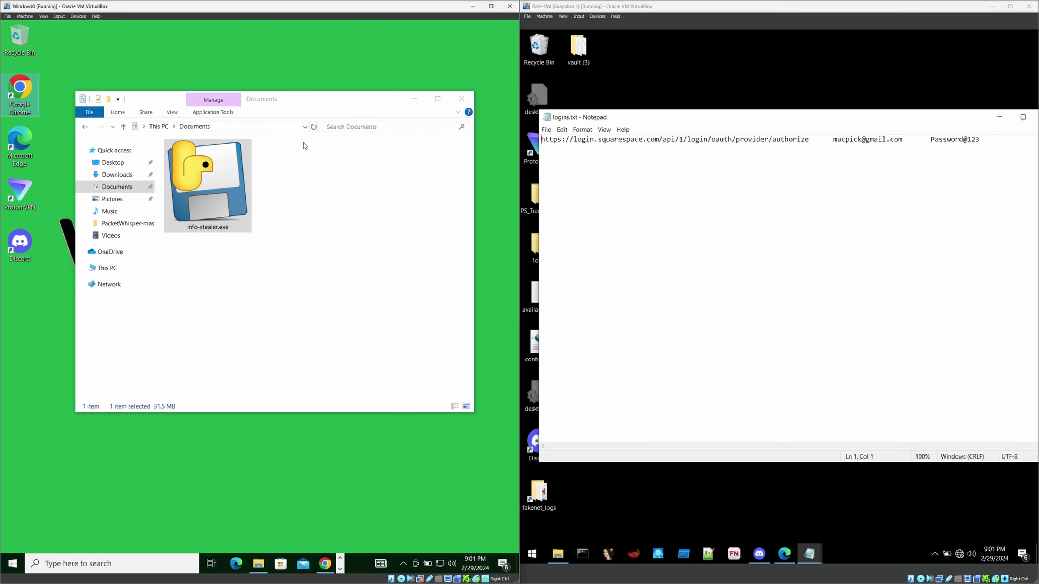
click(759, 200)
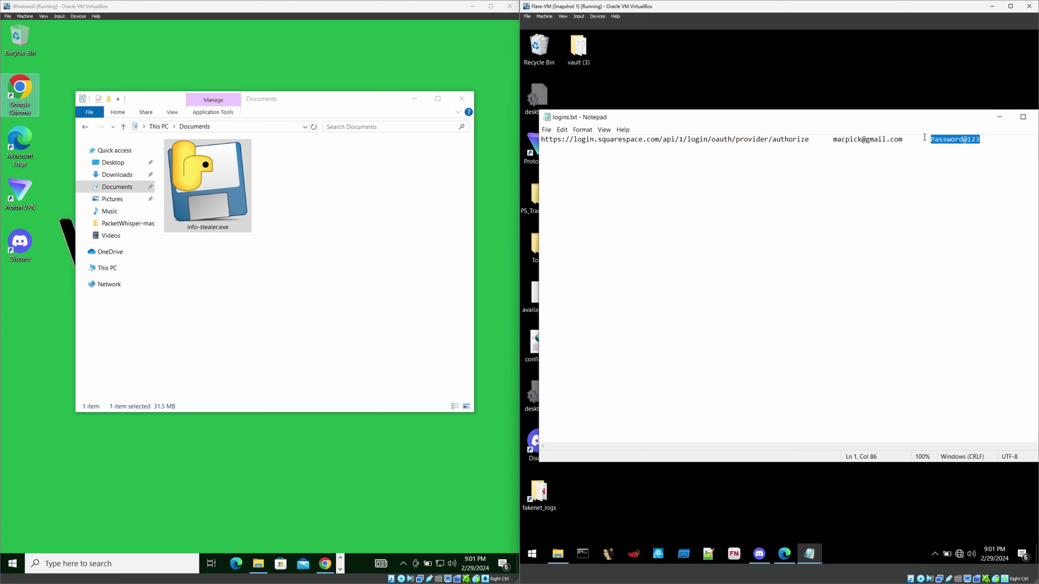
Deselect the captured password in logins.txt and reposition the Notepad window.
click(908, 172)
drag(974, 121, 948, 120)
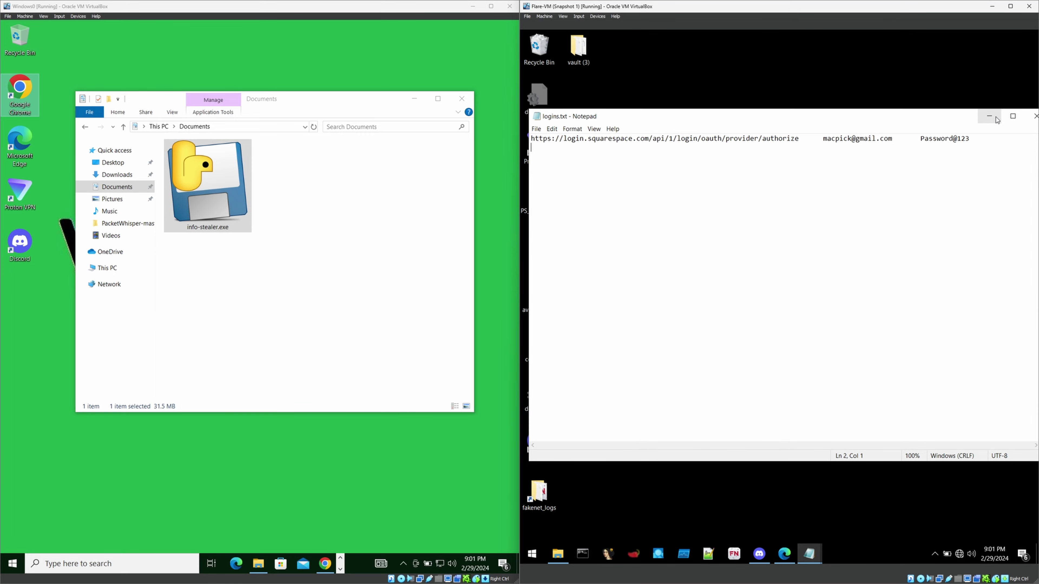
click(1035, 116)
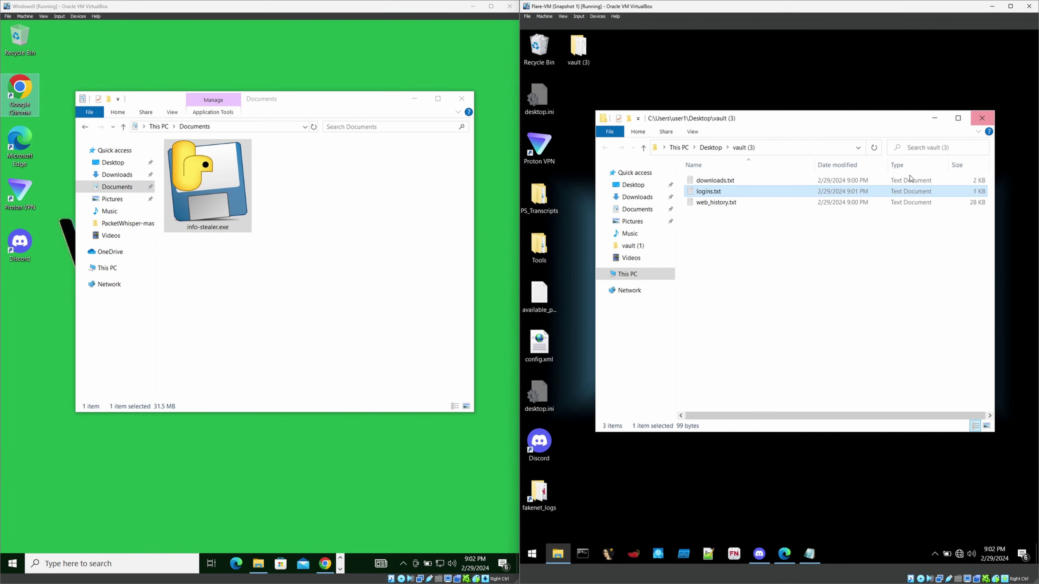
double_click(717, 202)
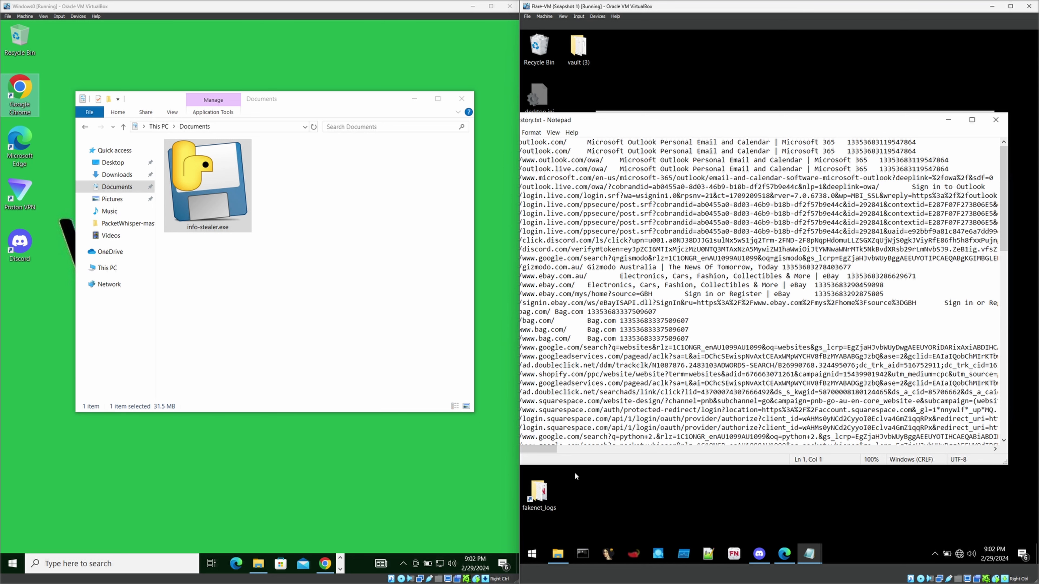
drag(753, 122, 816, 117)
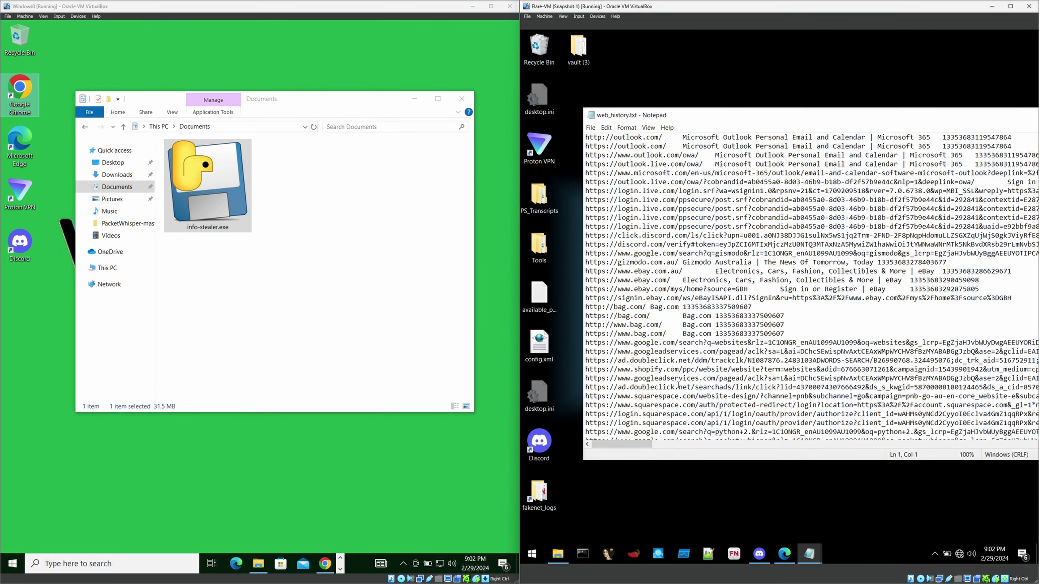
drag(626, 182, 652, 328)
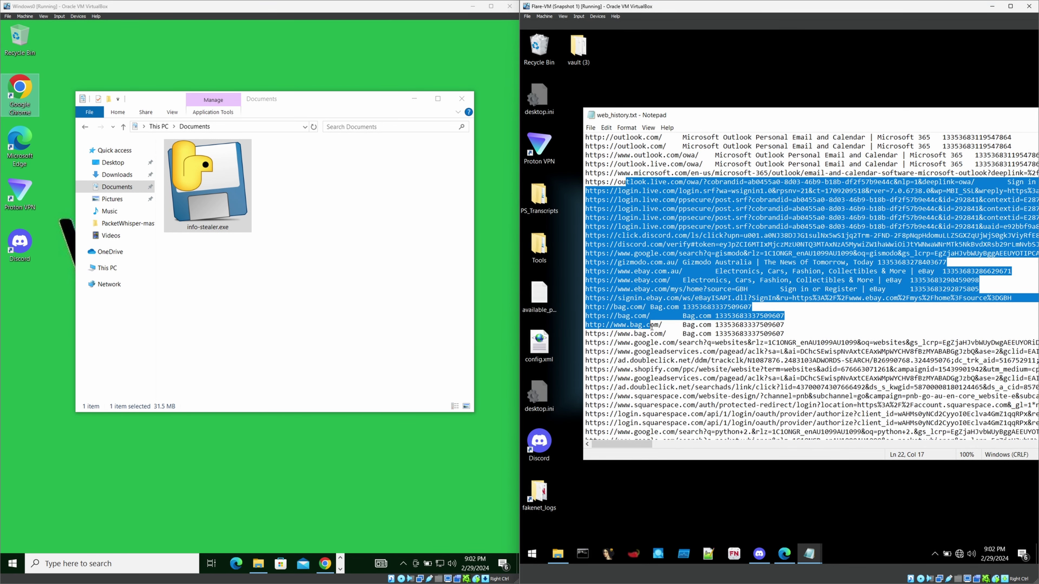
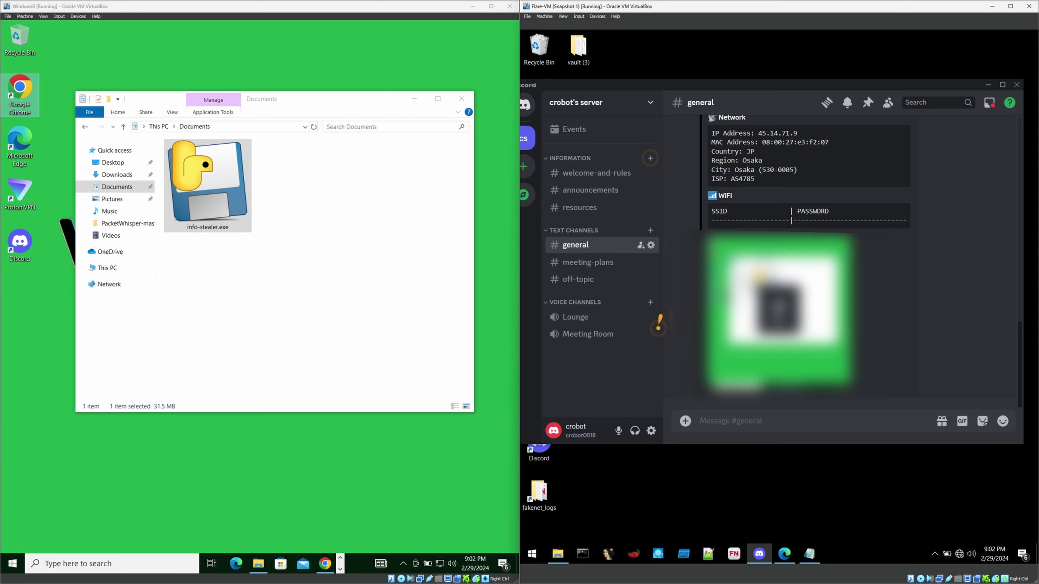
Enlarge the bot's victim-desktop screenshot in #general and deselect info-stealer.exe in the victim's Explorer.
click(777, 319)
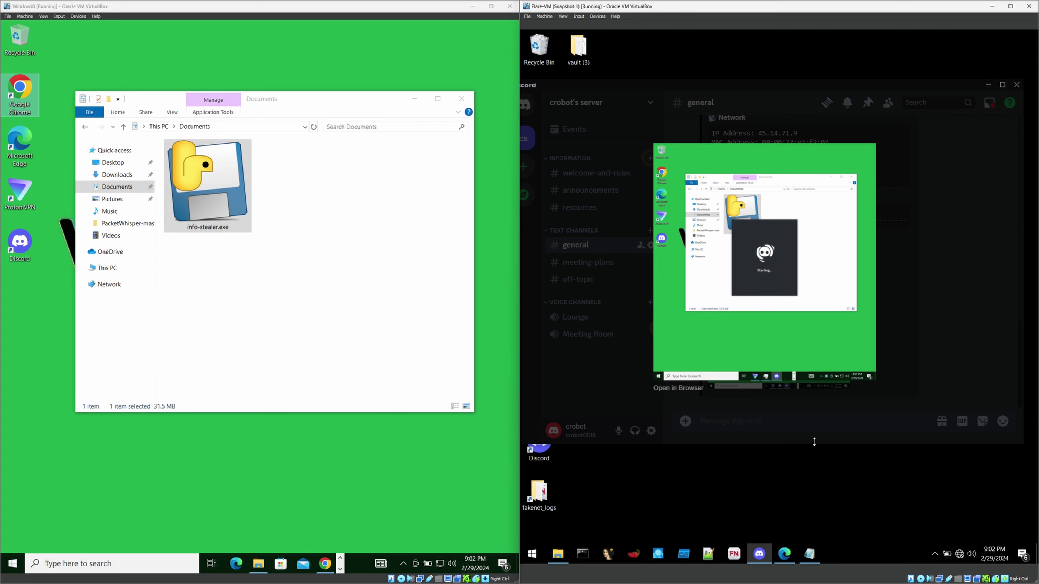
click(235, 268)
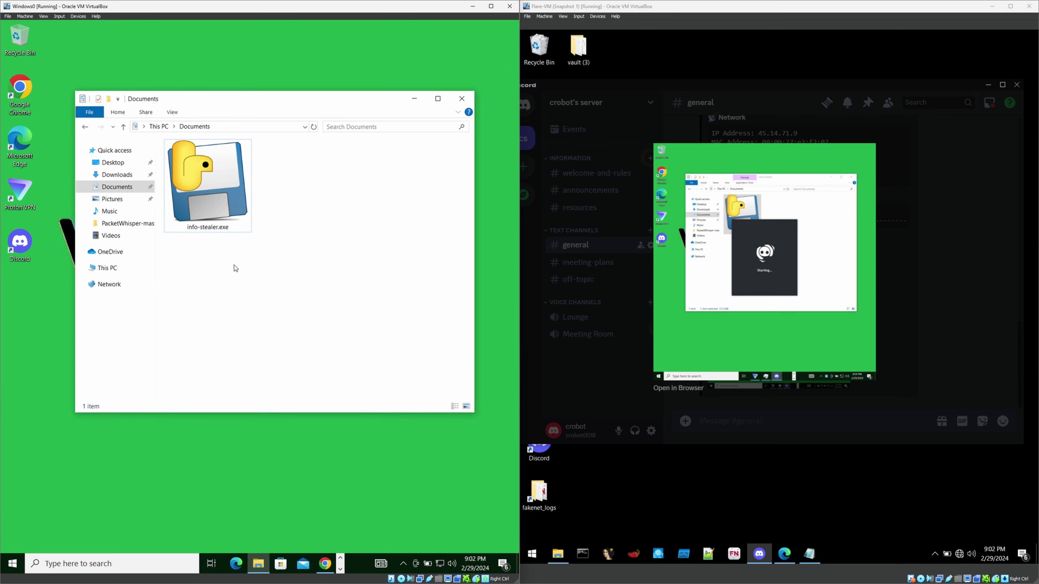